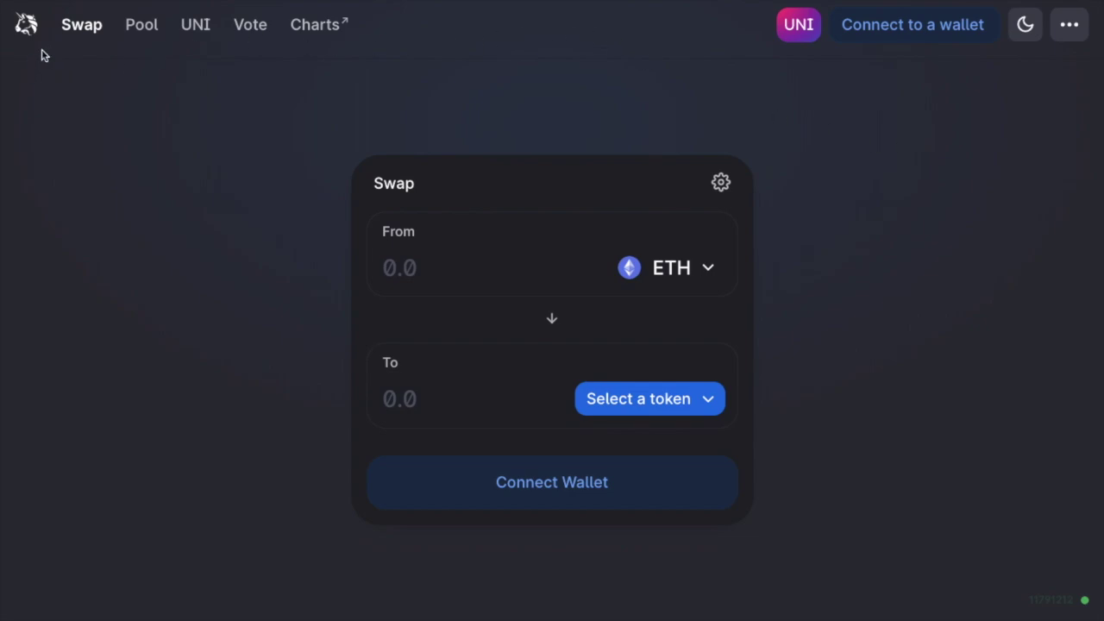
Step: Look over the Pool, UNI and Vote pages to examine liquidity rewards, liquidity mining and governance proposals
left_click(150, 29)
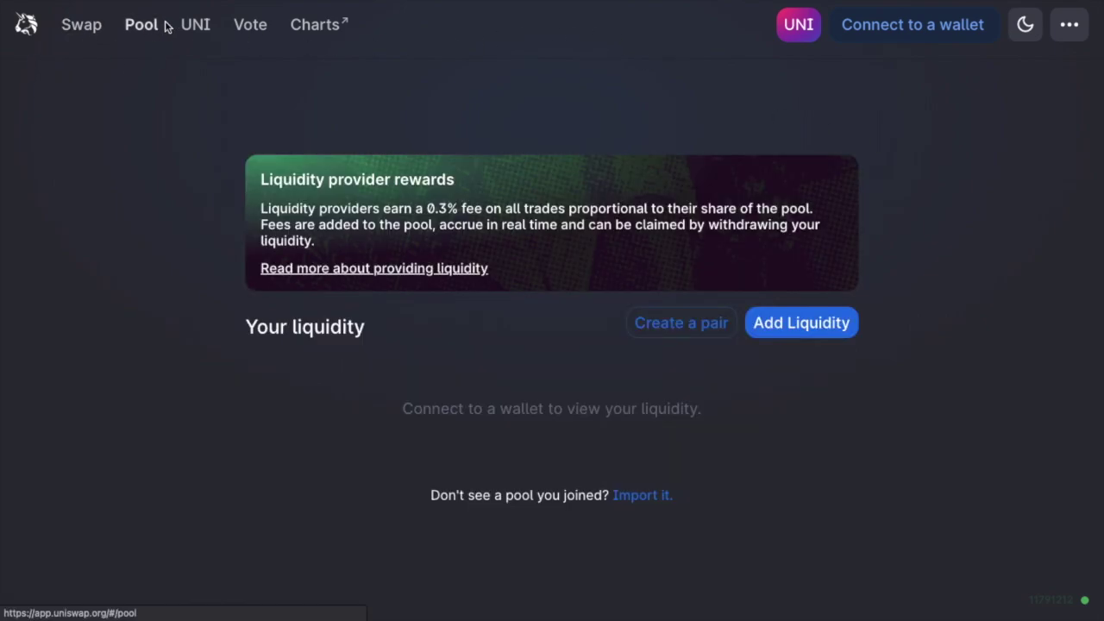
left_click(193, 27)
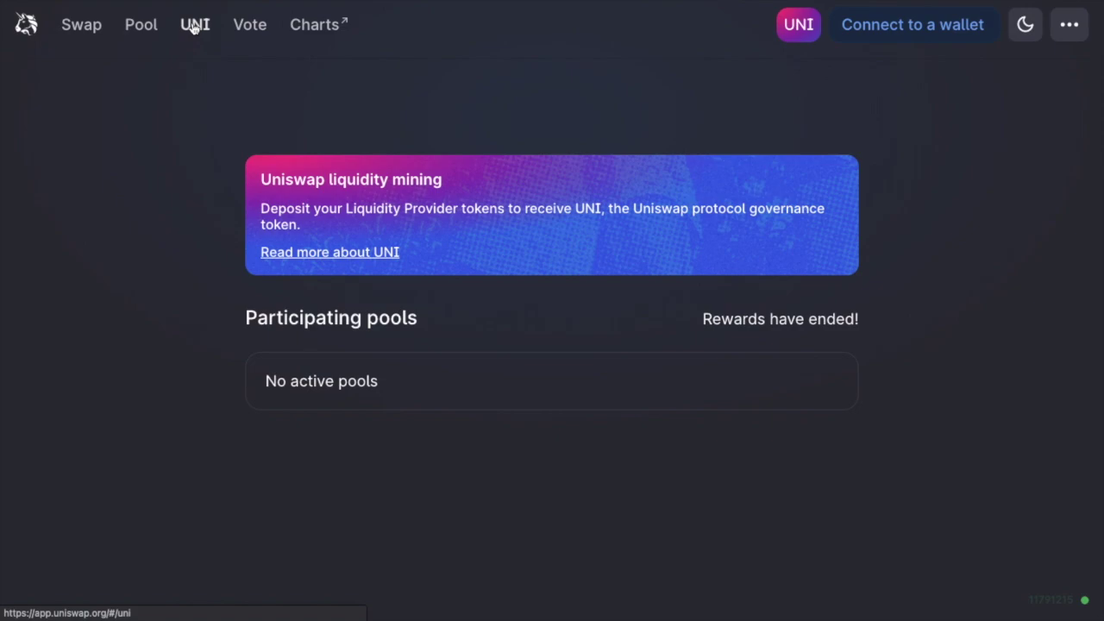
left_click(240, 28)
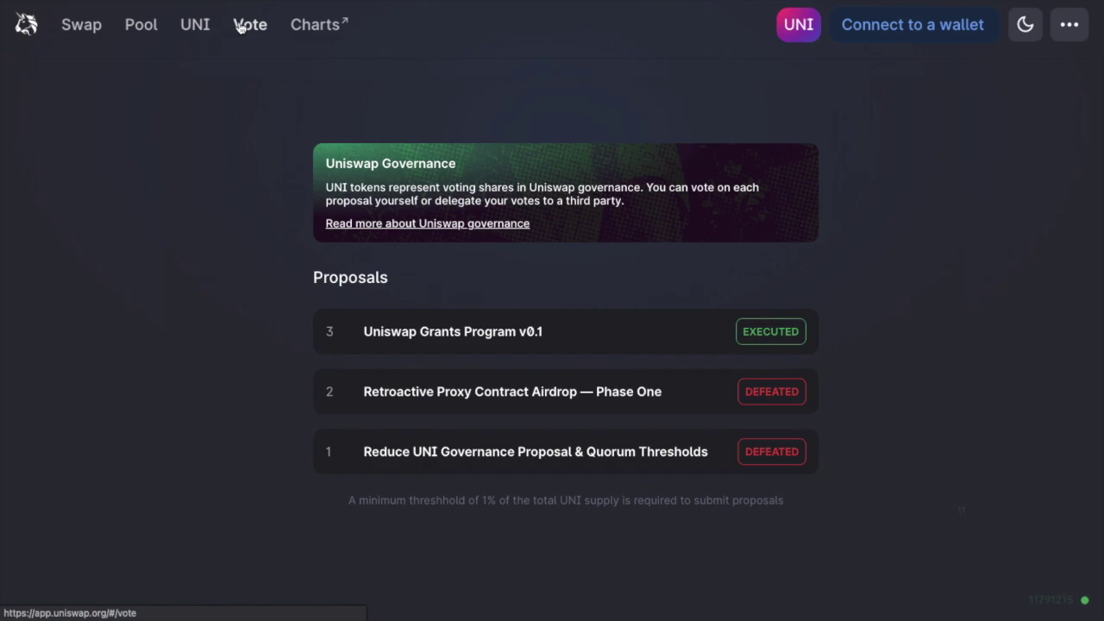
Step: Open the Uniswap protocol analytics charts and examine the overview's top tokens and top pairs tables
left_click(308, 28)
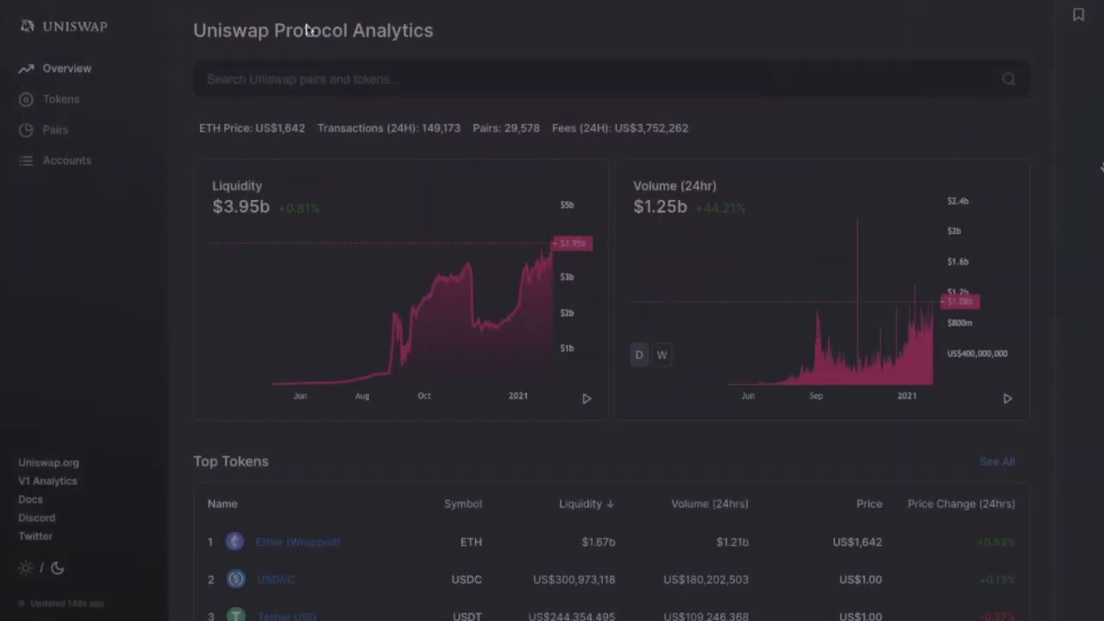
scroll(1099, 214, "down", 3)
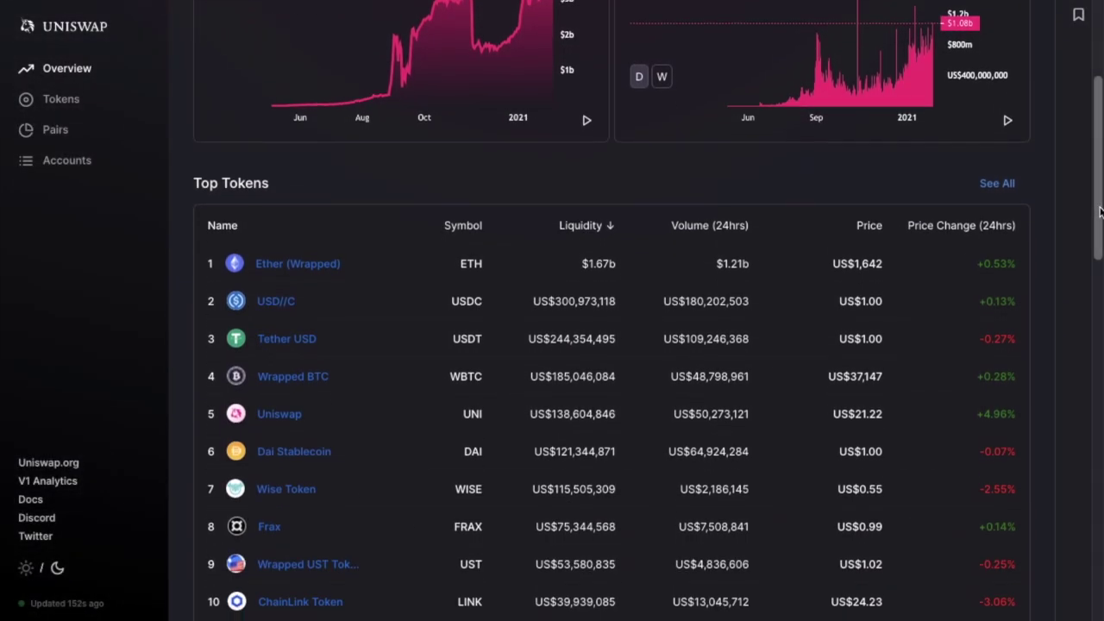
scroll(1099, 211, "down", 2)
scroll(1099, 211, "down", 1)
scroll(1100, 211, "down", 2)
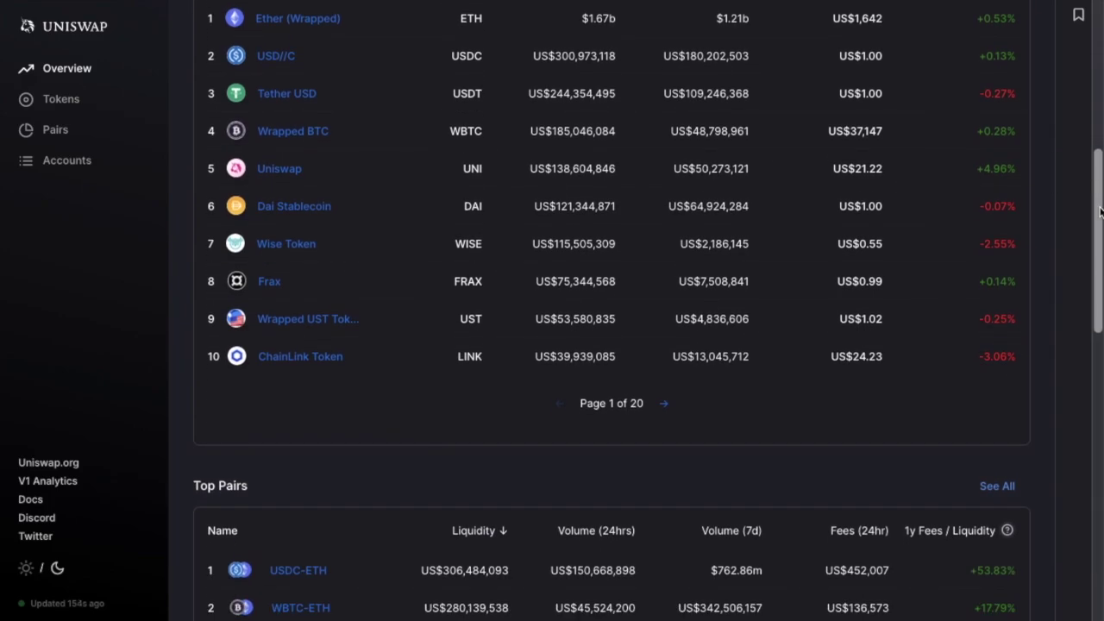
scroll(1099, 211, "down", 1)
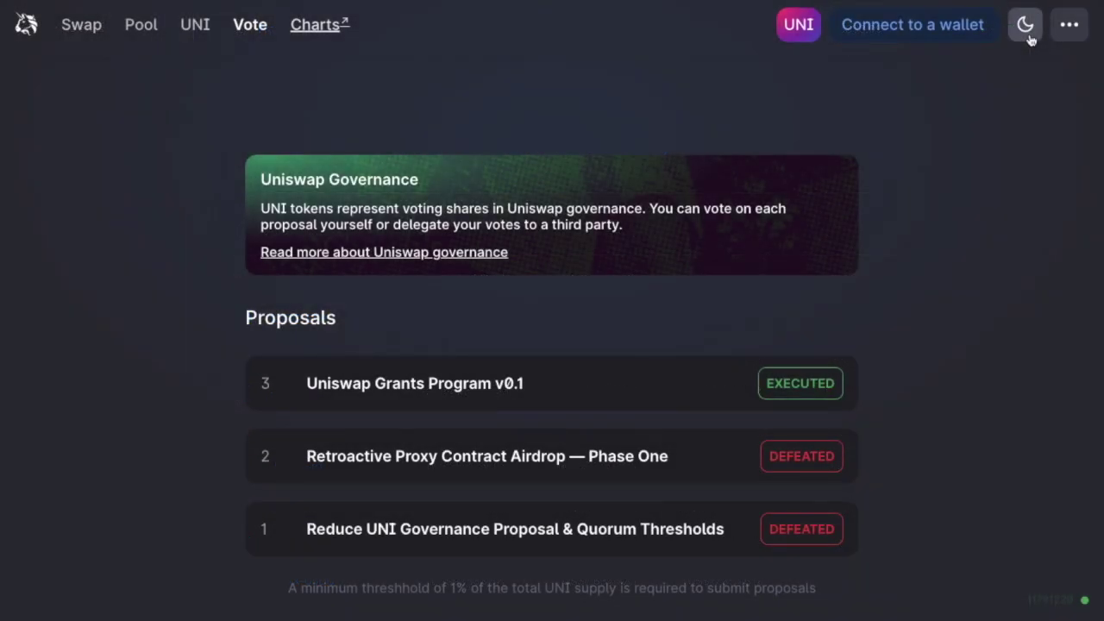
Step: Switch the interface to the light theme and back to the dark theme, and open the additional options
left_click(1025, 25)
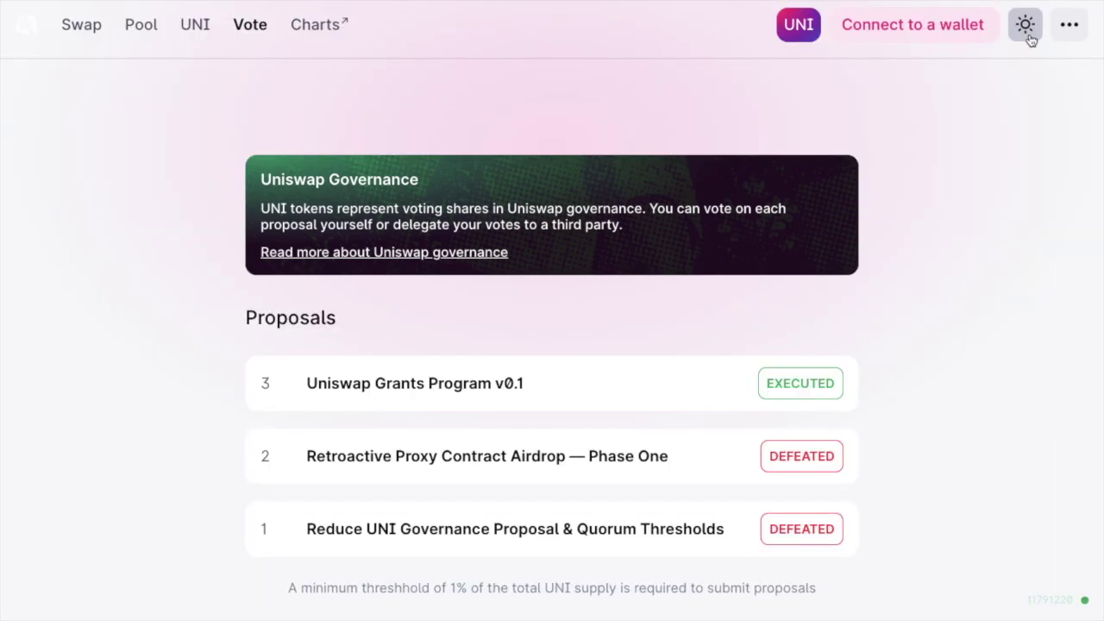
left_click(1026, 26)
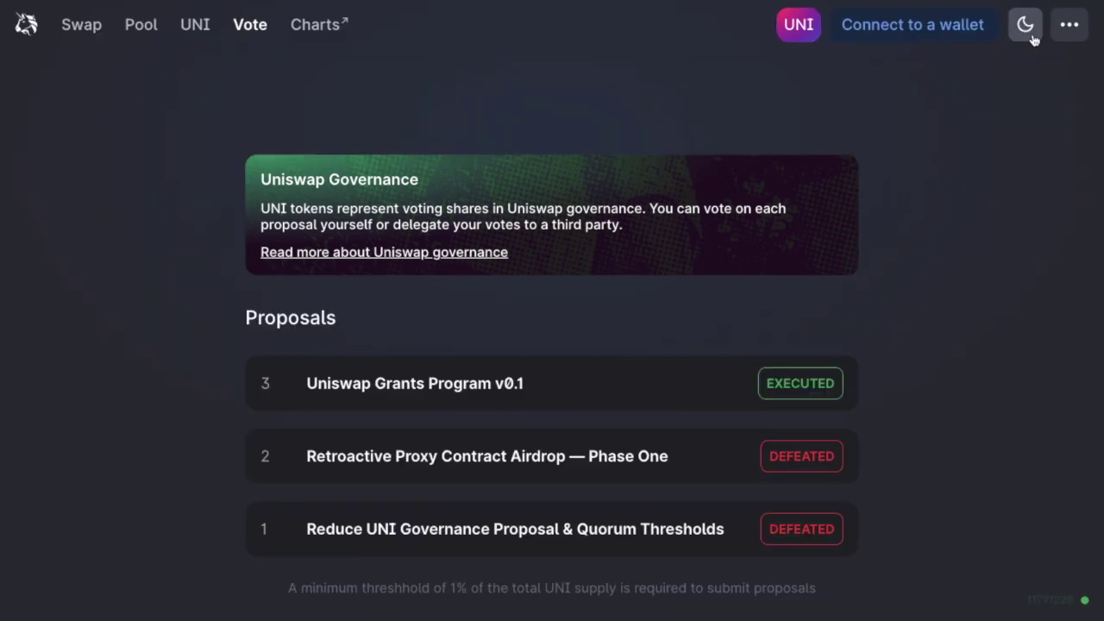
left_click(1060, 38)
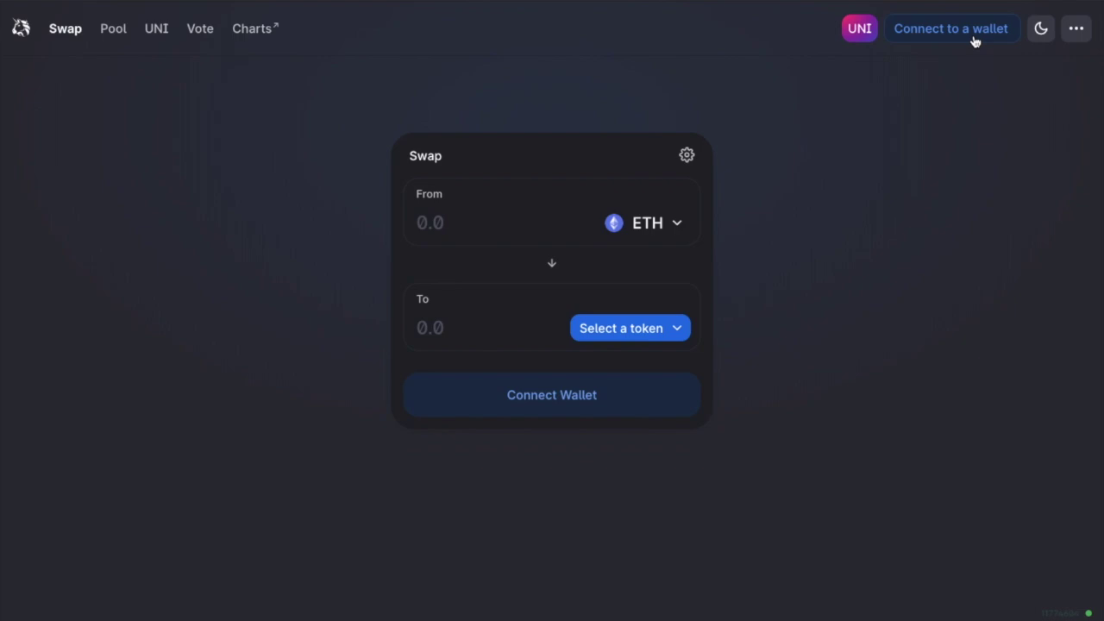
Step: Start connecting a wallet to the exchange
left_click(974, 38)
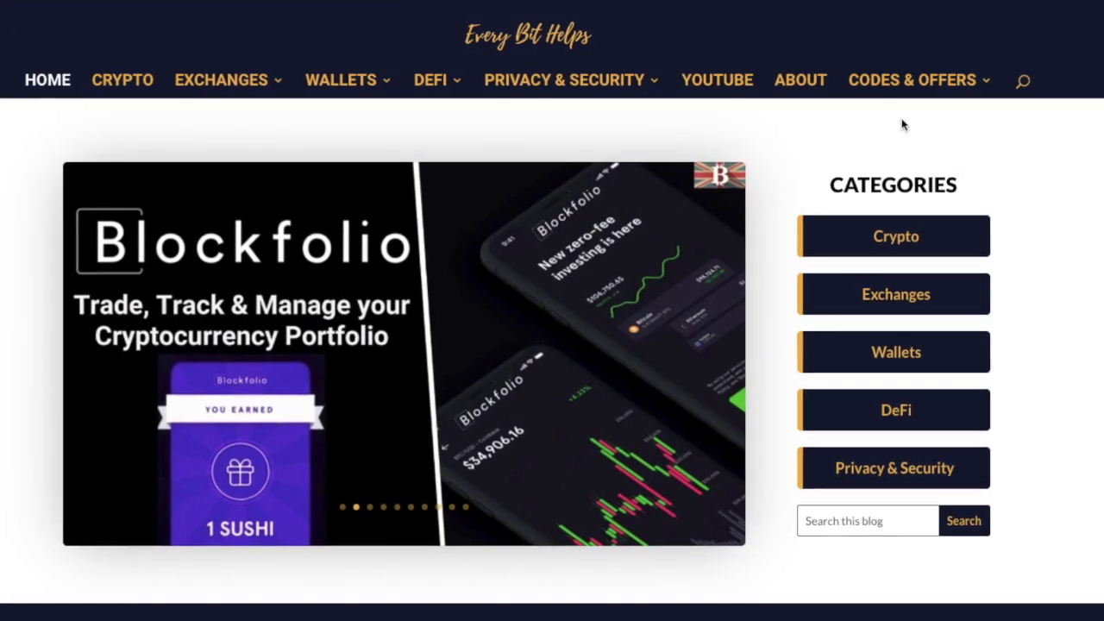
mouse_move(909, 86)
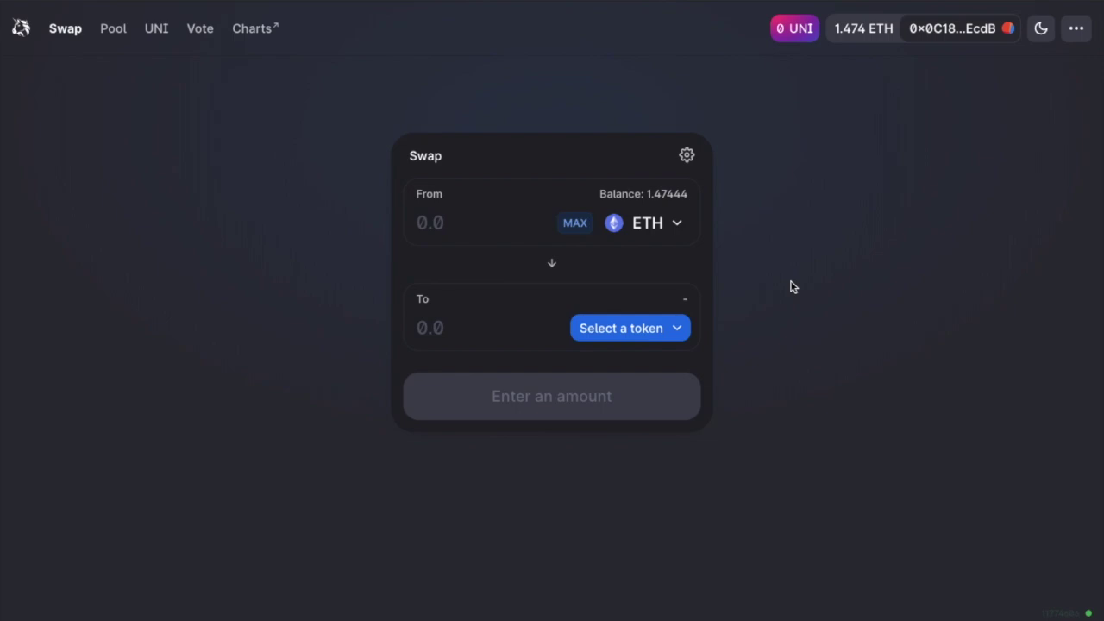
Step: Search for ampl among the tokens available to receive in the swap
left_click(675, 333)
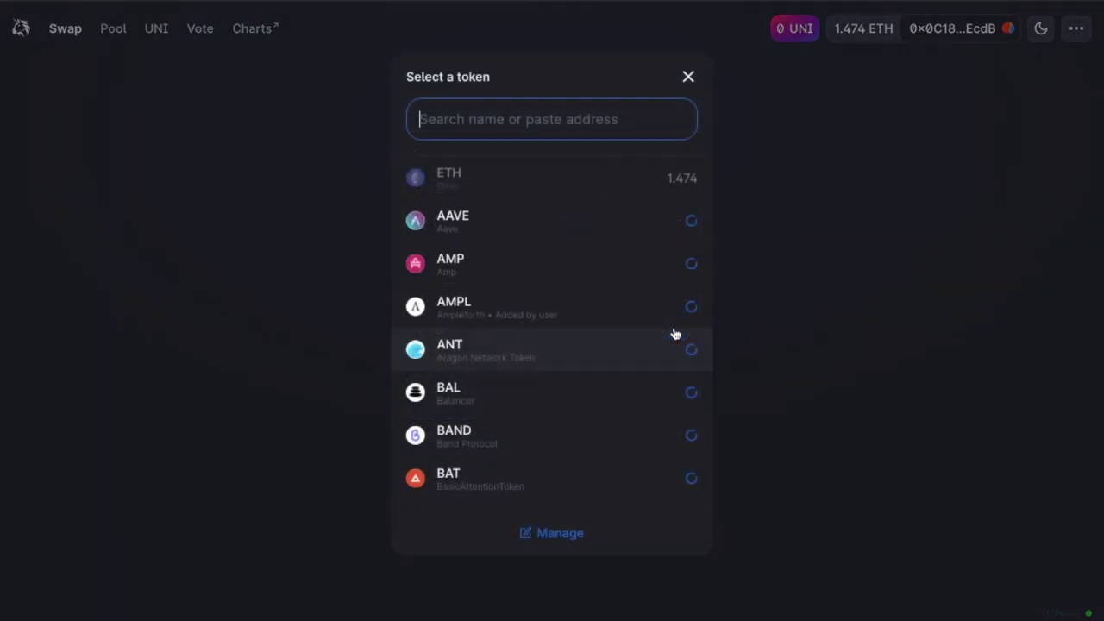
type("am")
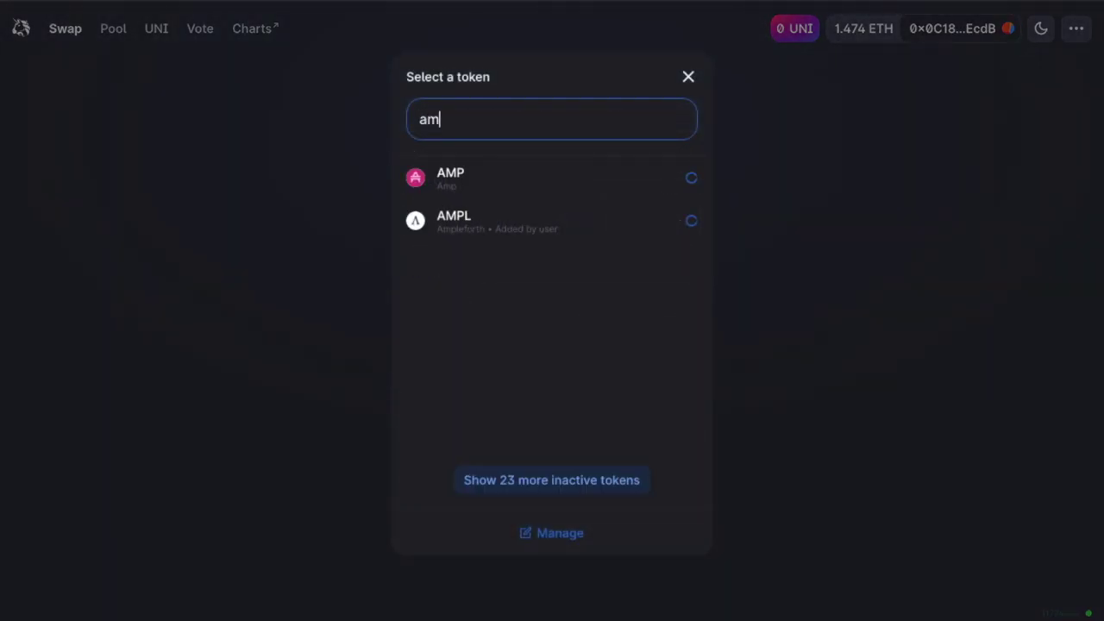
type("pl")
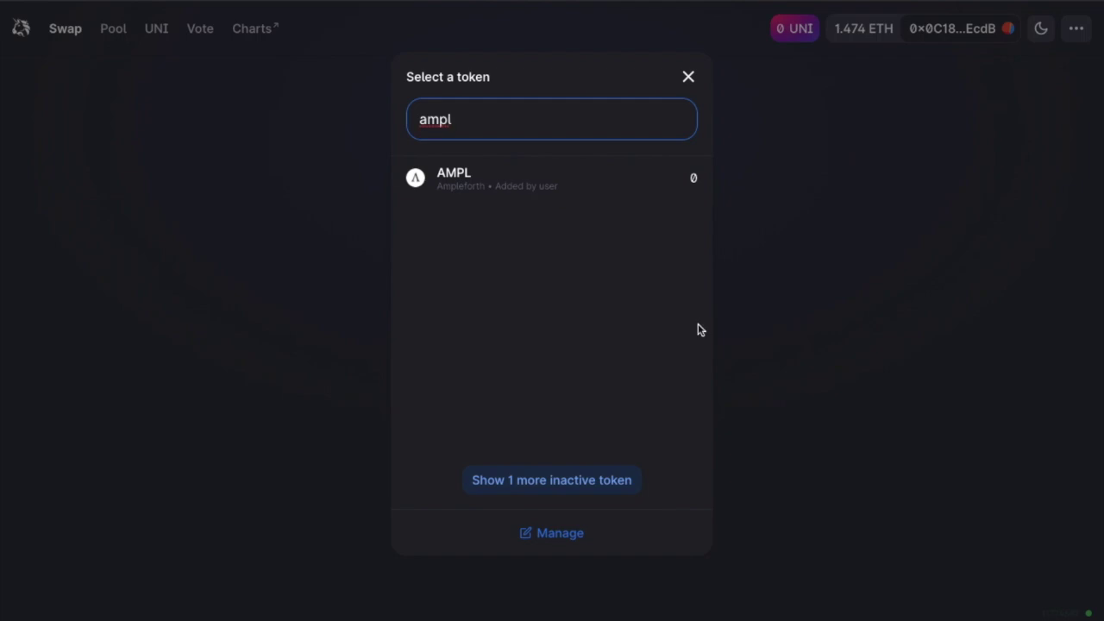
Step: Turn on the CoinGecko token list and look through the other available lists
left_click(559, 533)
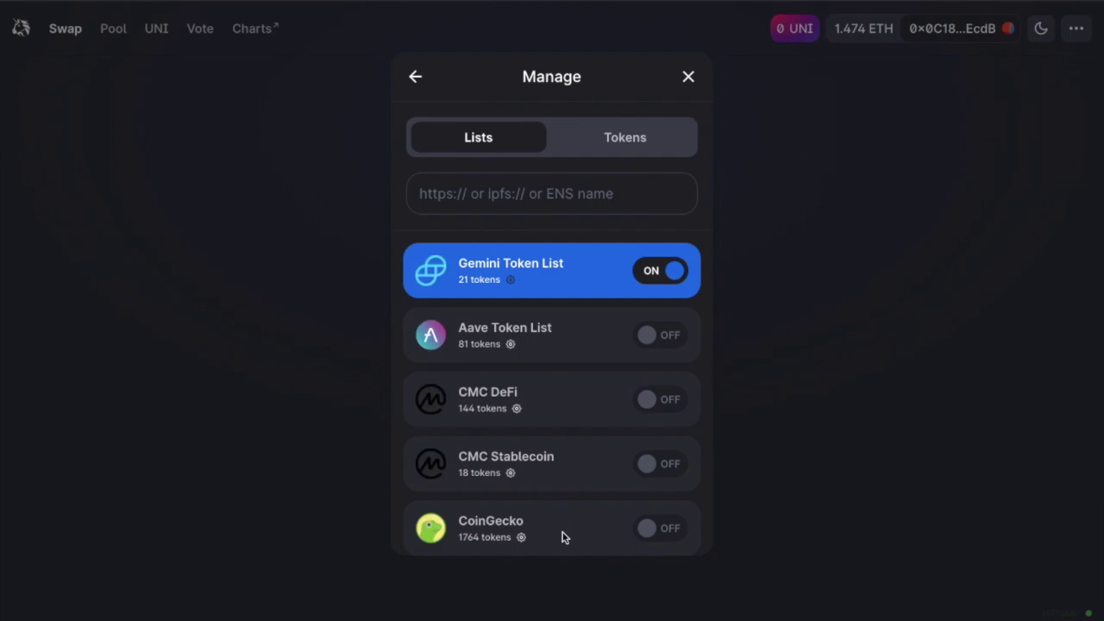
left_click(673, 536)
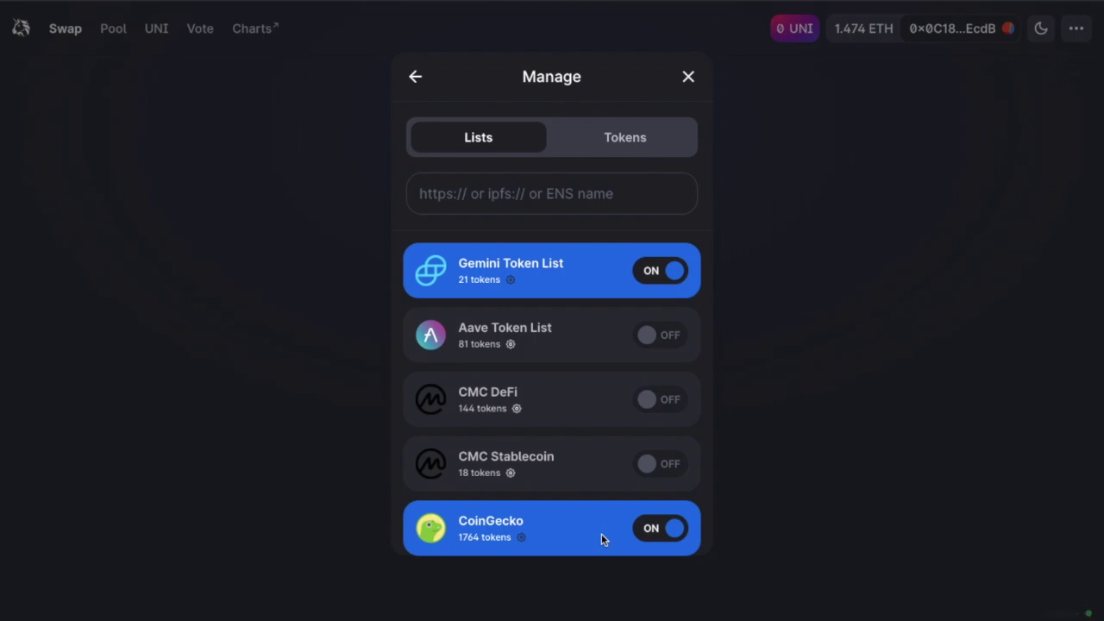
scroll(603, 457, "down", 3)
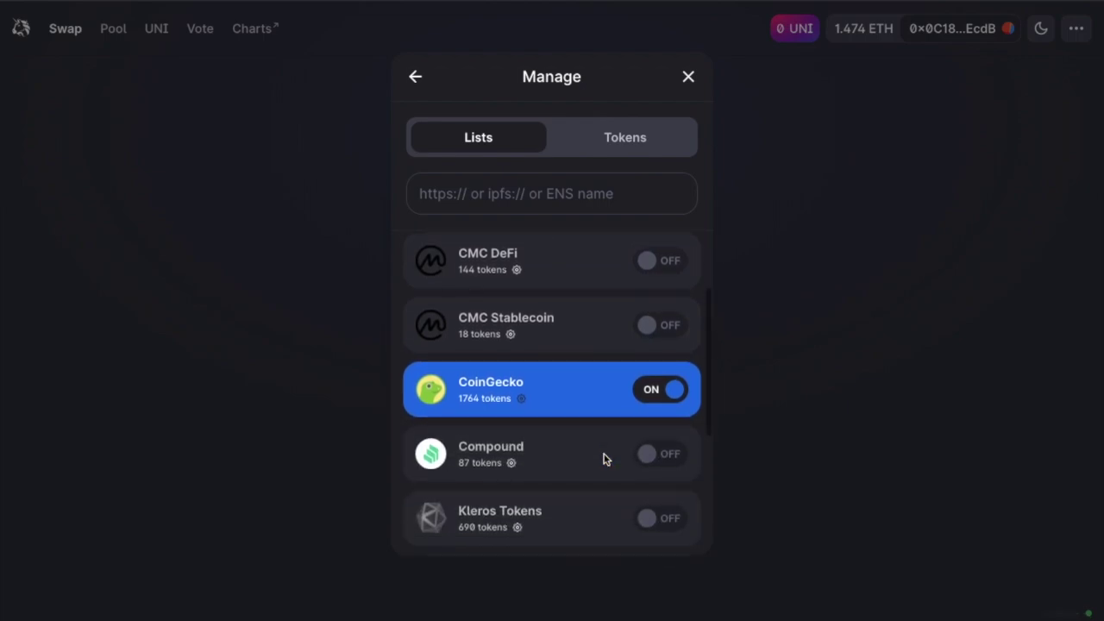
scroll(603, 459, "down", 4)
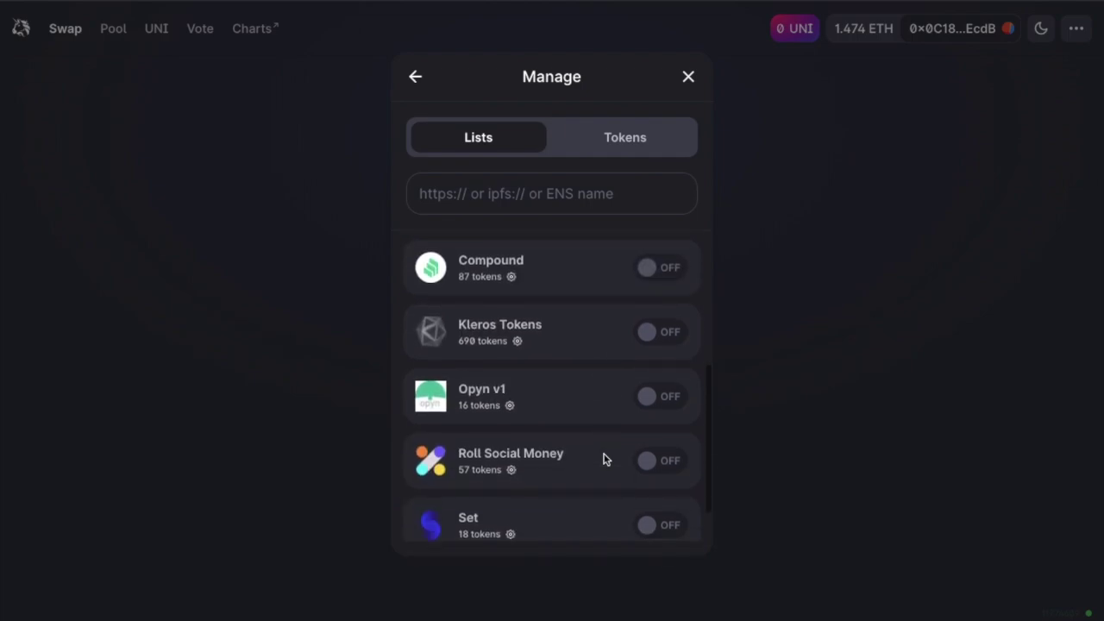
scroll(603, 459, "down", 3)
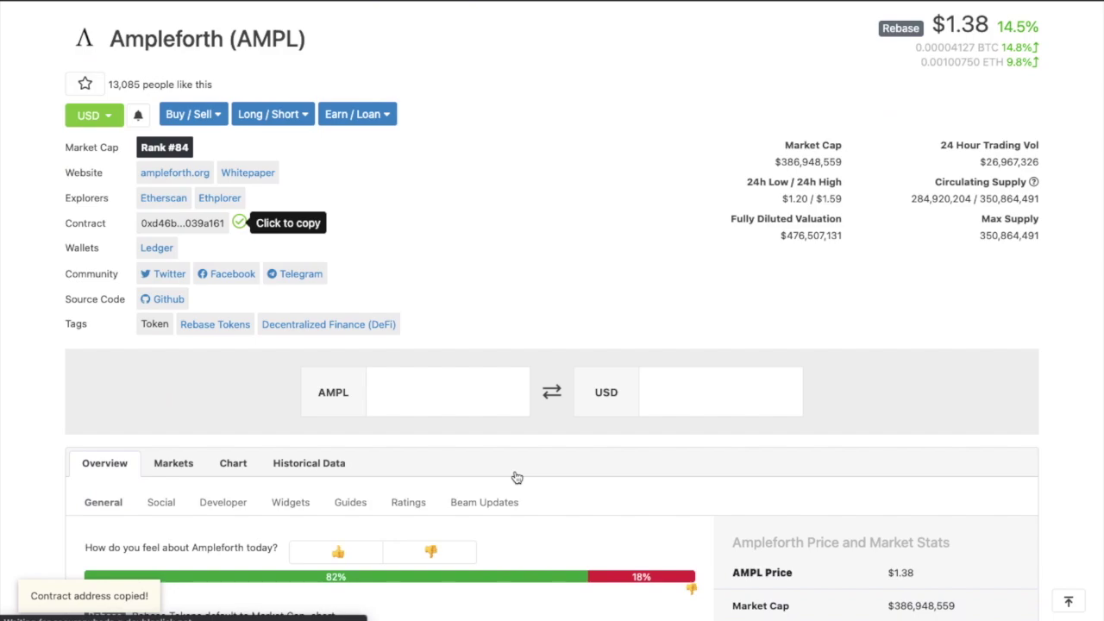
Step: Look over the Ampleforth (AMPL) coin page and open its markets listing
scroll(516, 477, "down", 4)
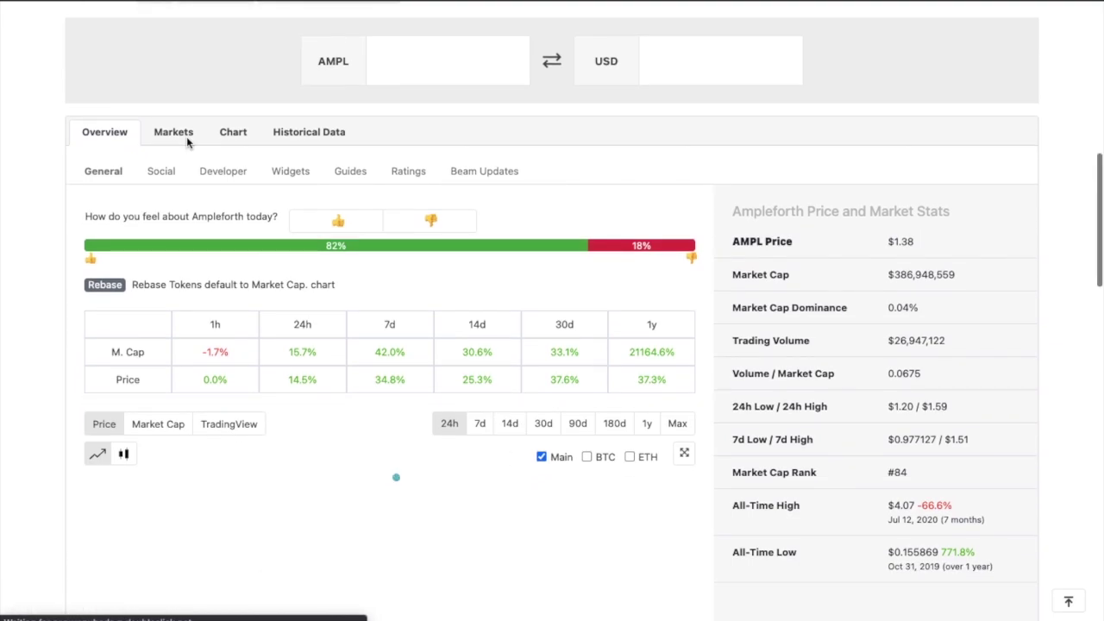
left_click(187, 141)
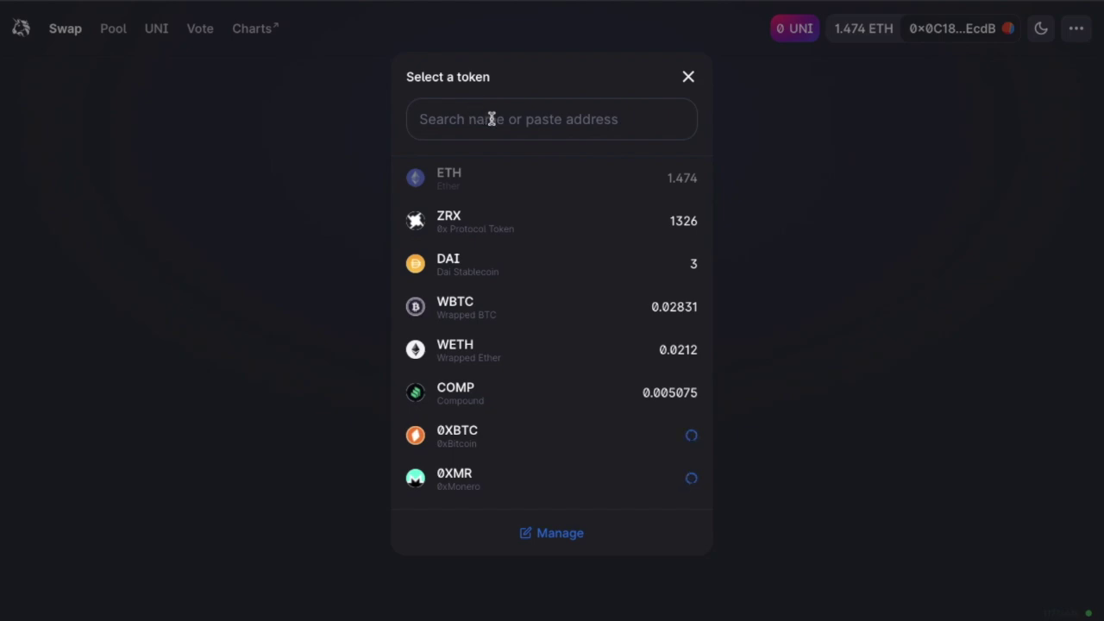
Step: Select AMPL as the token to receive using its copied contract address, and set the amount to swap to 1 ETH
left_click(443, 120)
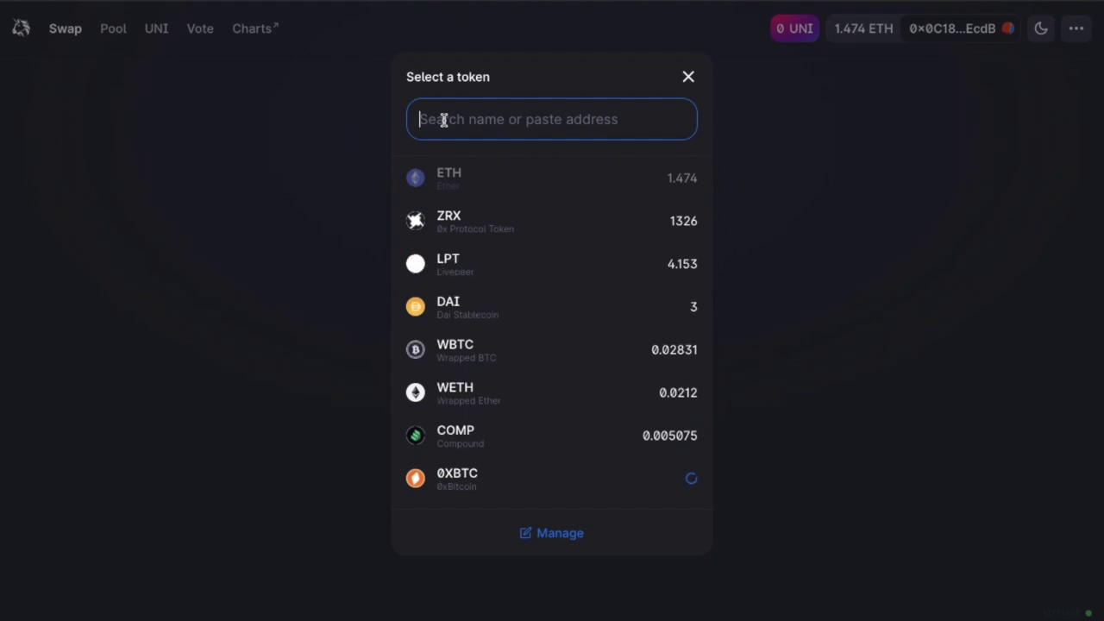
key("ctrl+v")
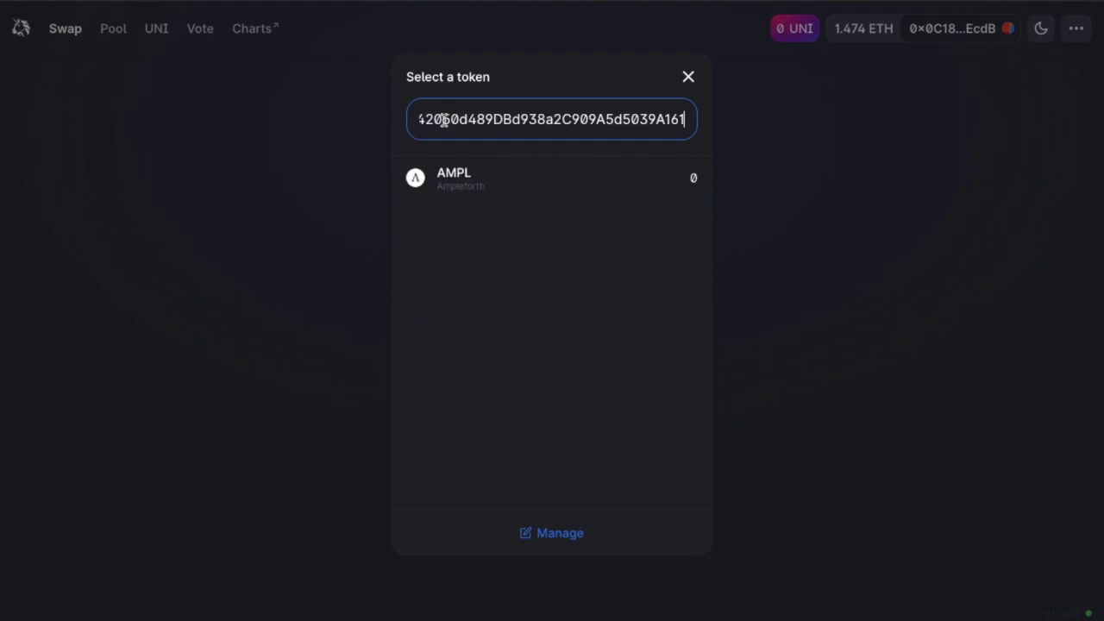
left_click(459, 178)
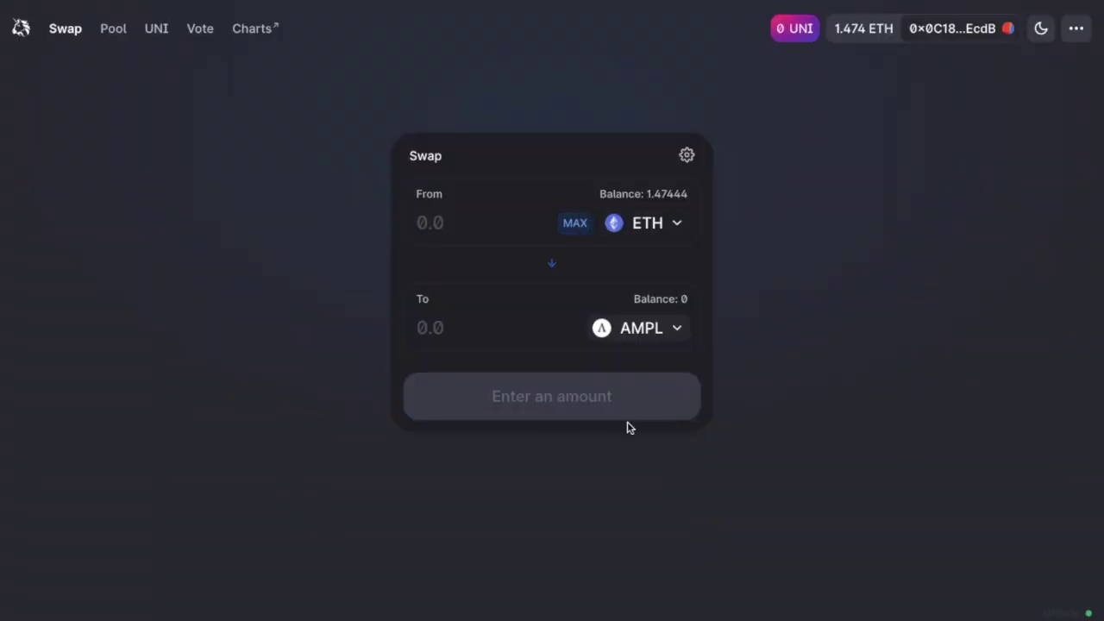
left_click(458, 225)
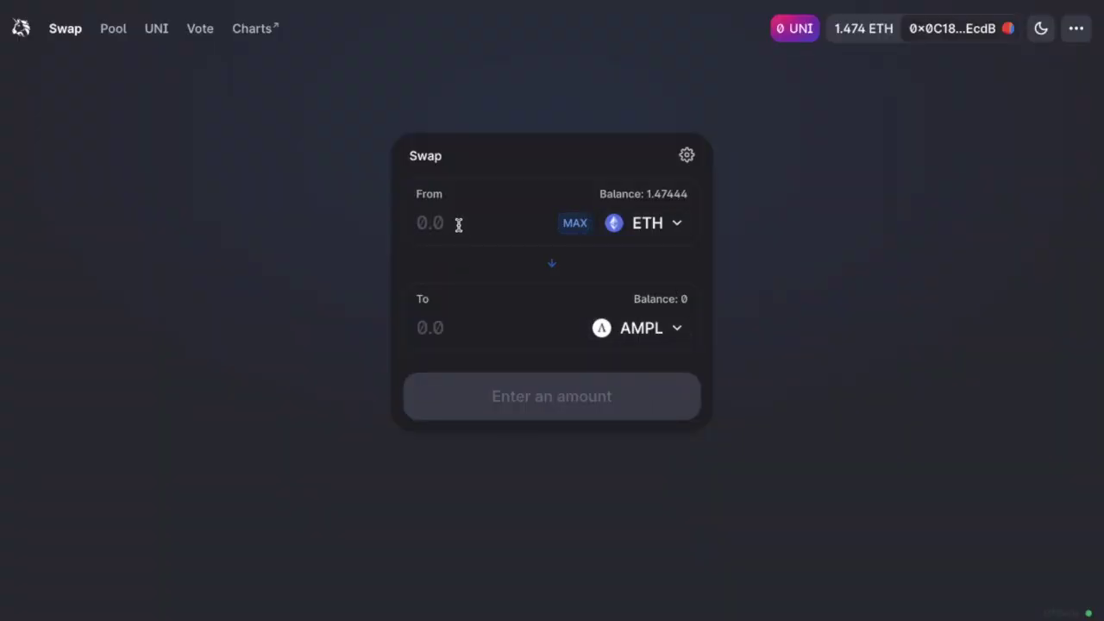
type("1")
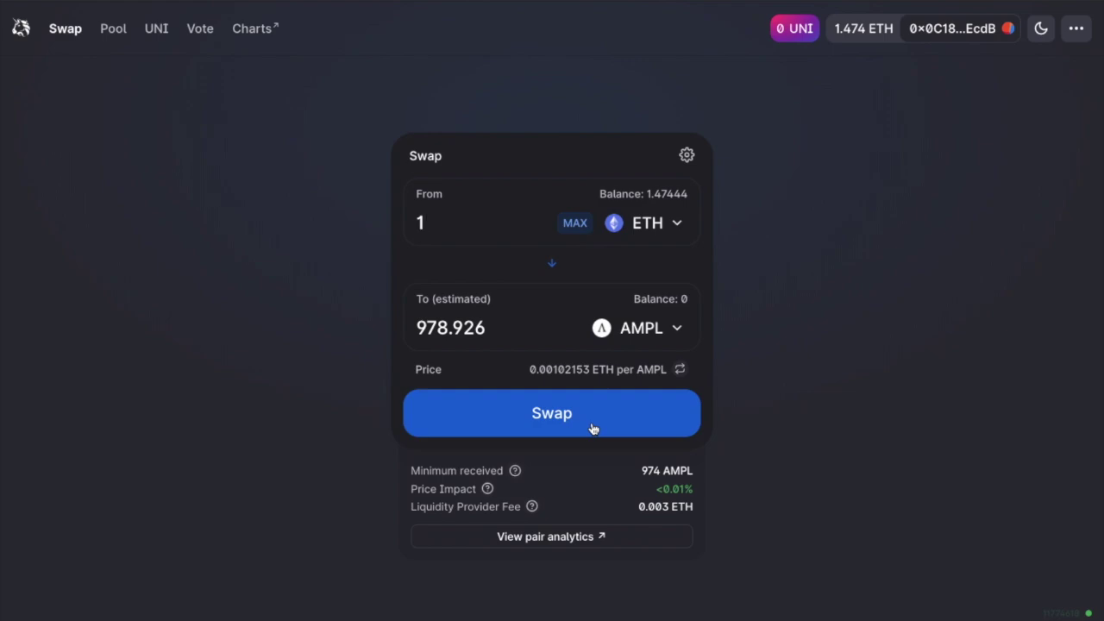
Step: Open the ETH/AMPL pair analytics and review the swap's transaction settings for slippage tolerance and deadline
left_click(572, 538)
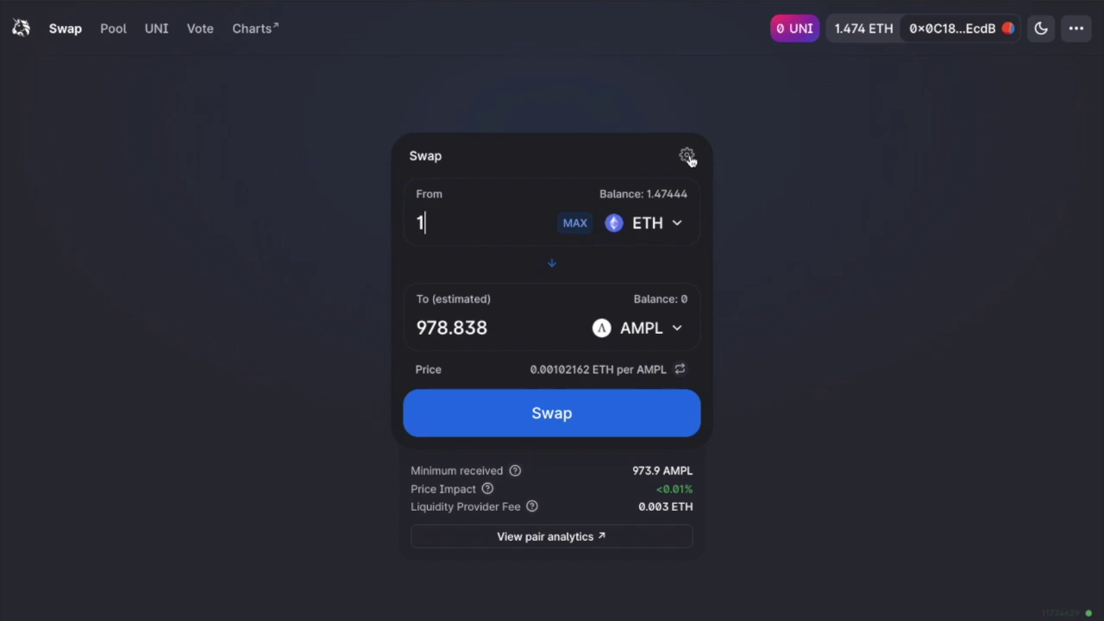
left_click(688, 157)
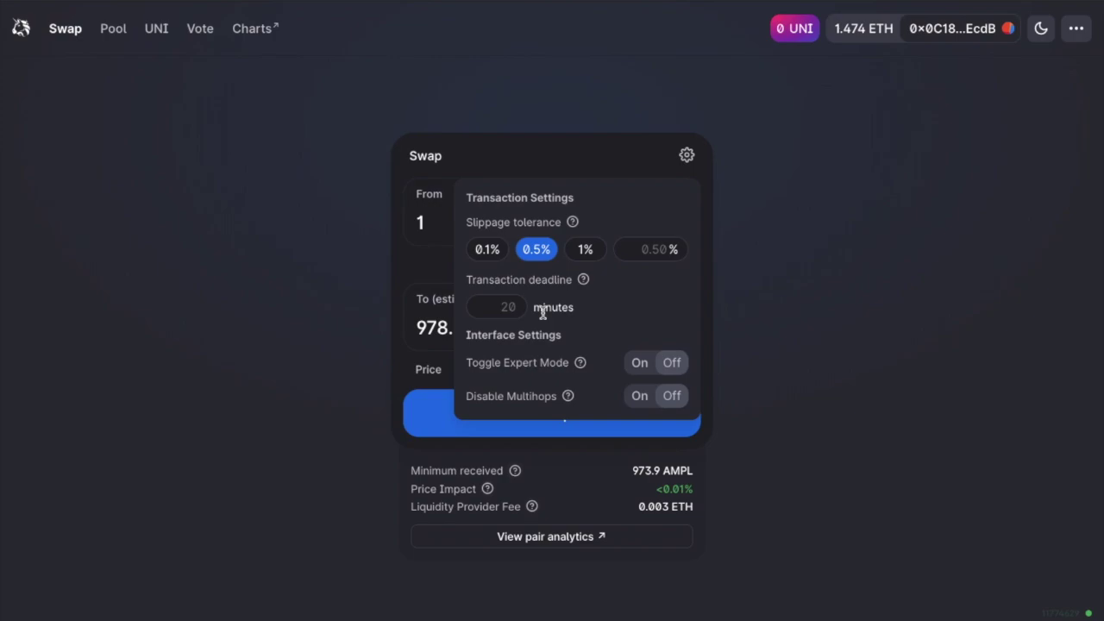
left_click(767, 215)
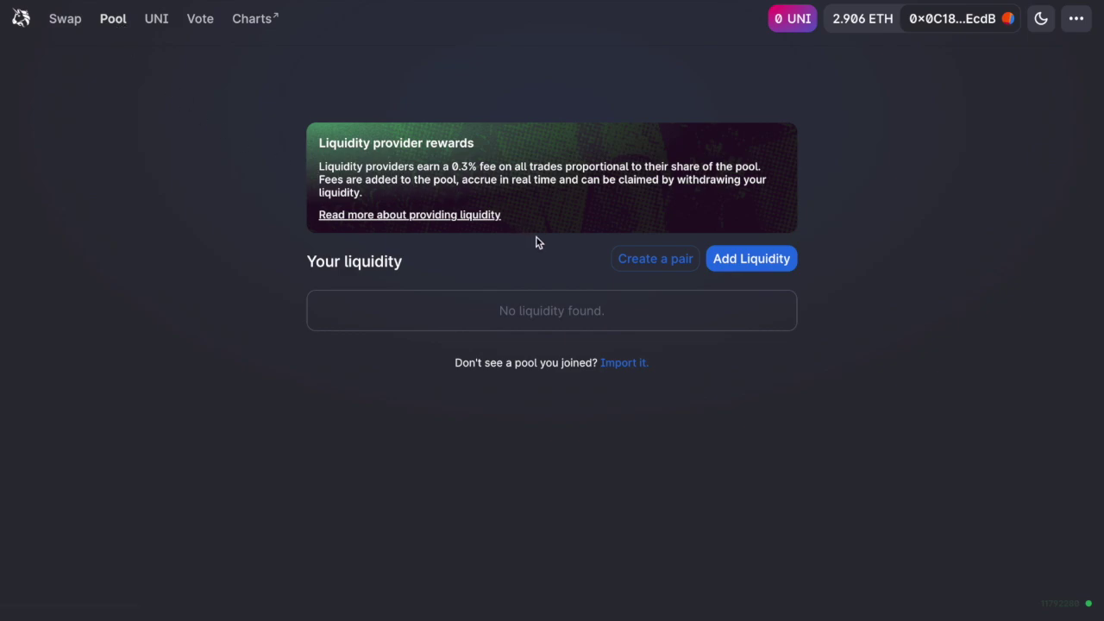
Step: Start a new liquidity pair of ETH and WBTC, using the maximum available ETH amount
left_click(643, 259)
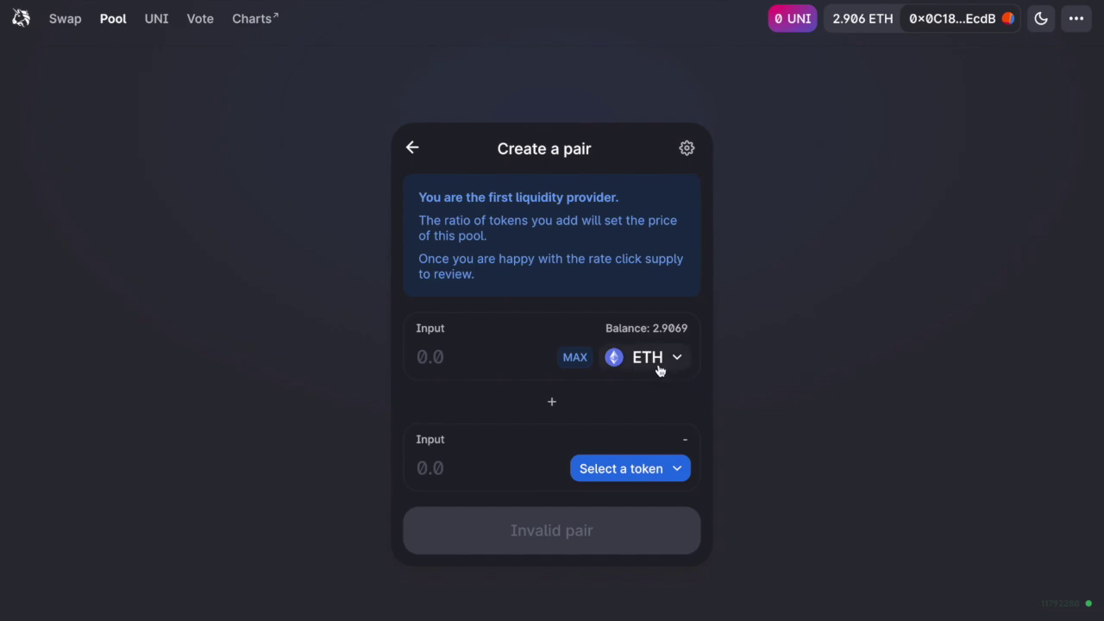
left_click(678, 470)
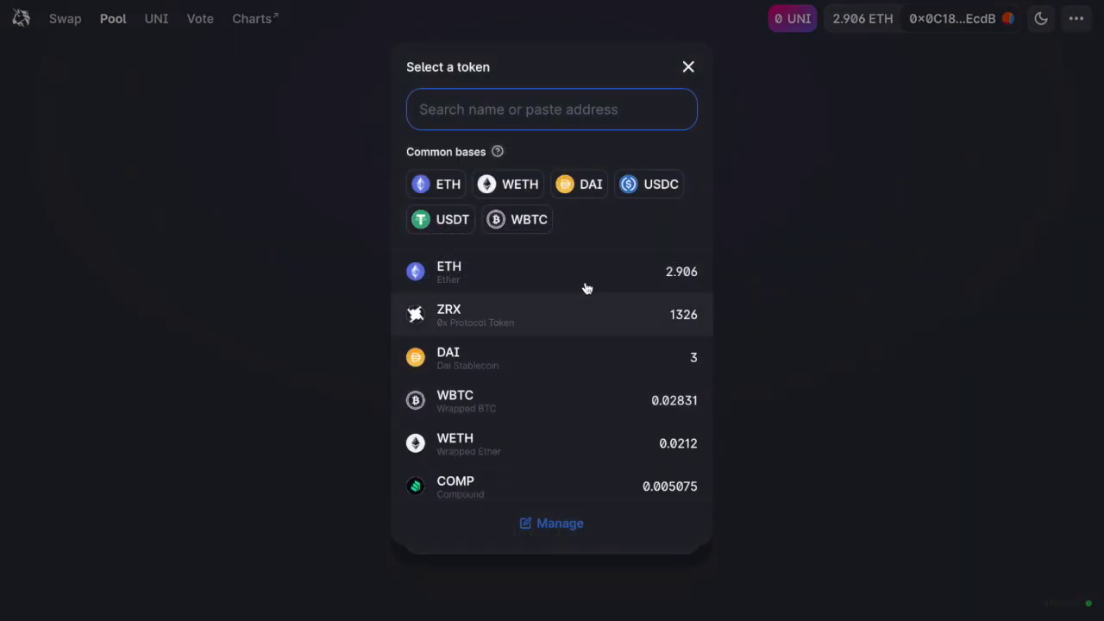
left_click(526, 220)
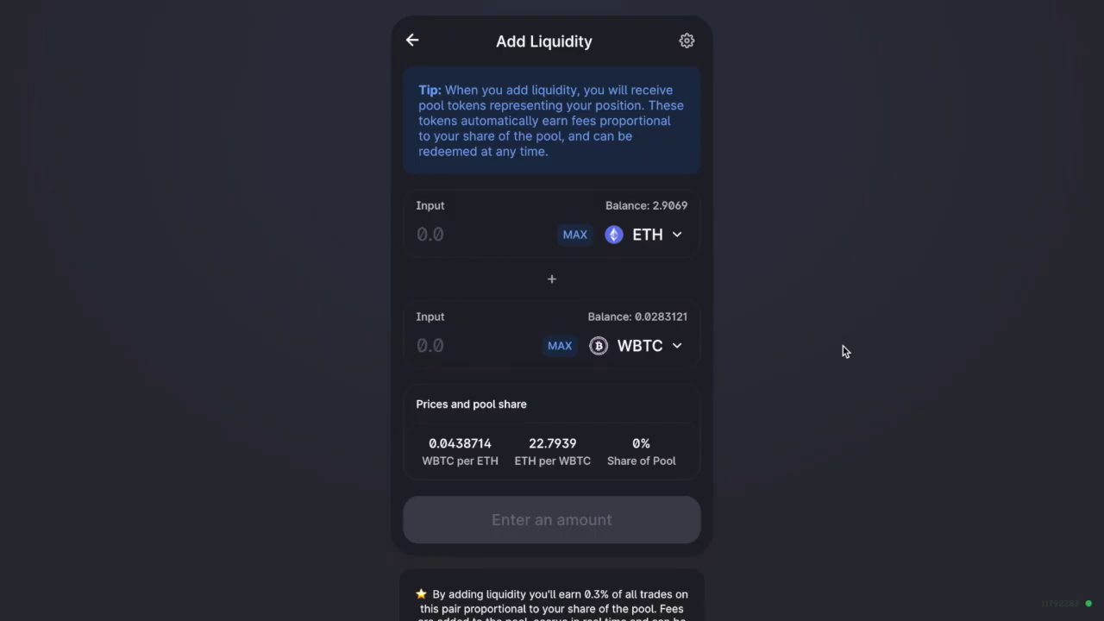
left_click(574, 240)
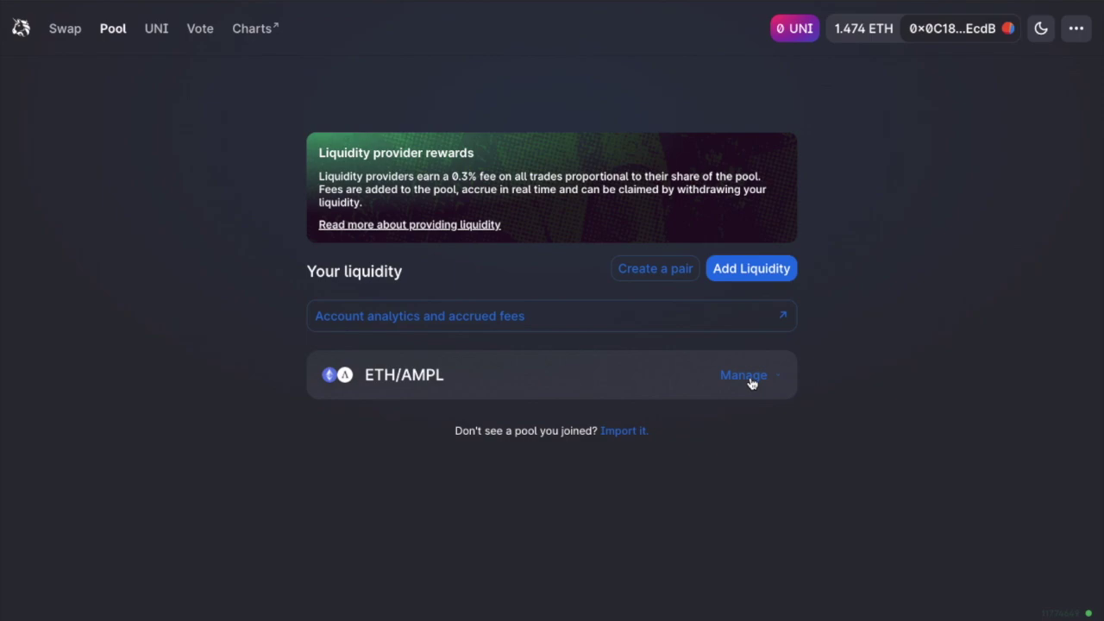
Step: Open liquidity removal for the ETH/AMPL position and set the amount to remove to the maximum, 100%
left_click(746, 376)
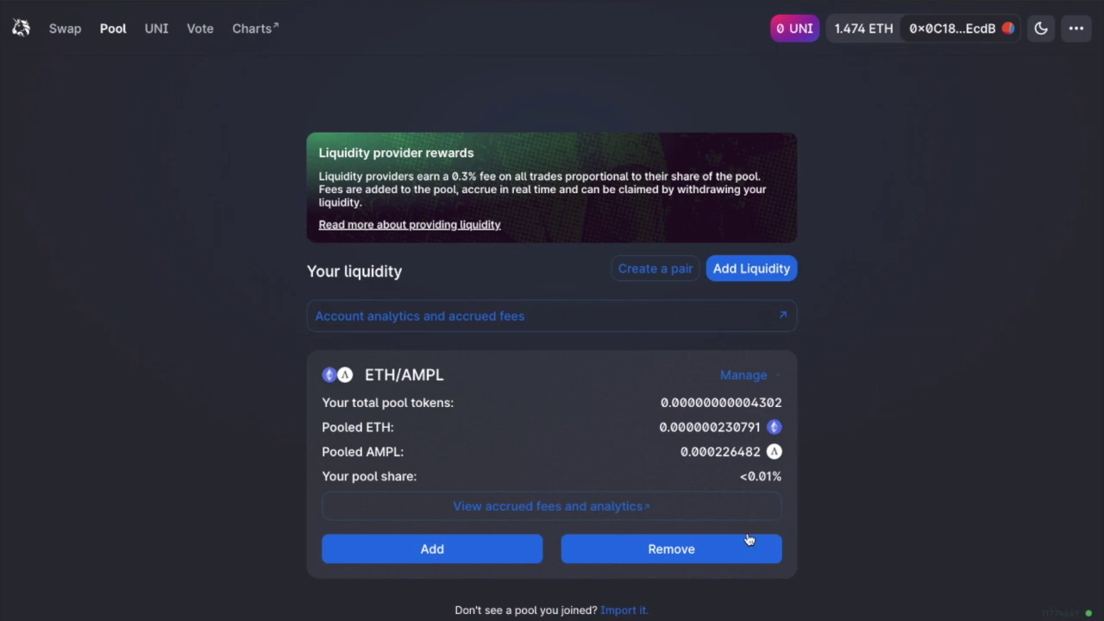
left_click(657, 556)
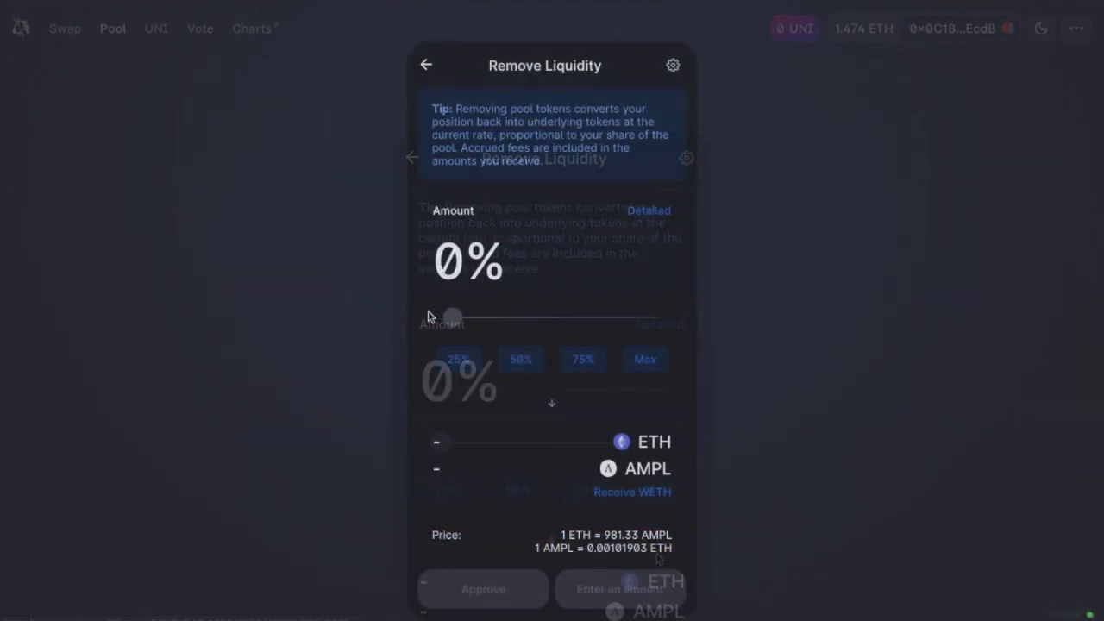
left_click_drag(466, 325, 571, 319)
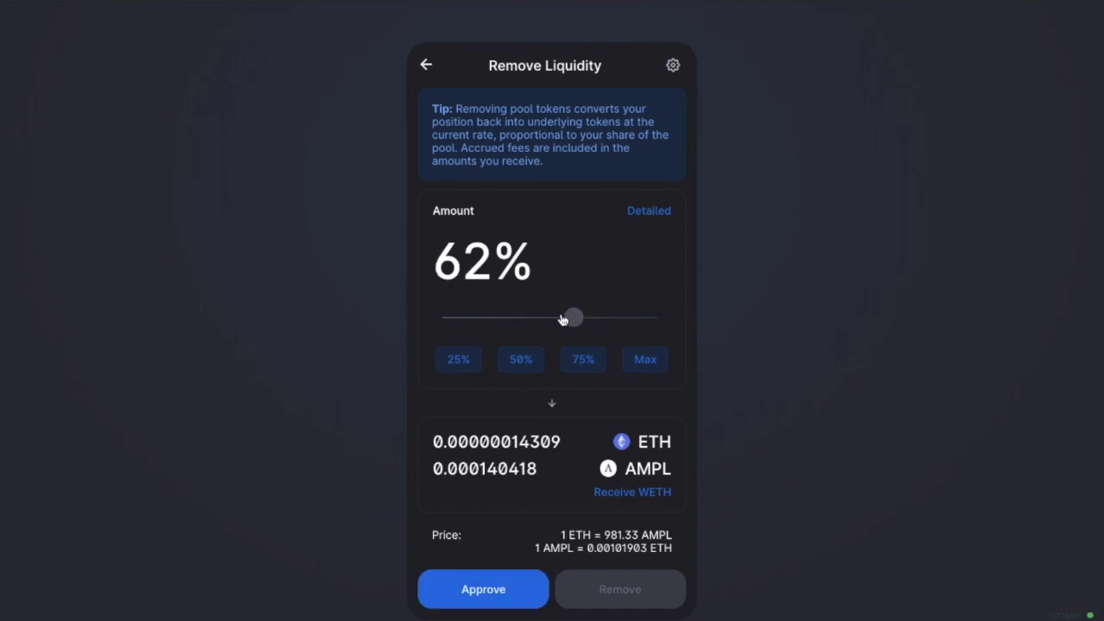
left_click(642, 361)
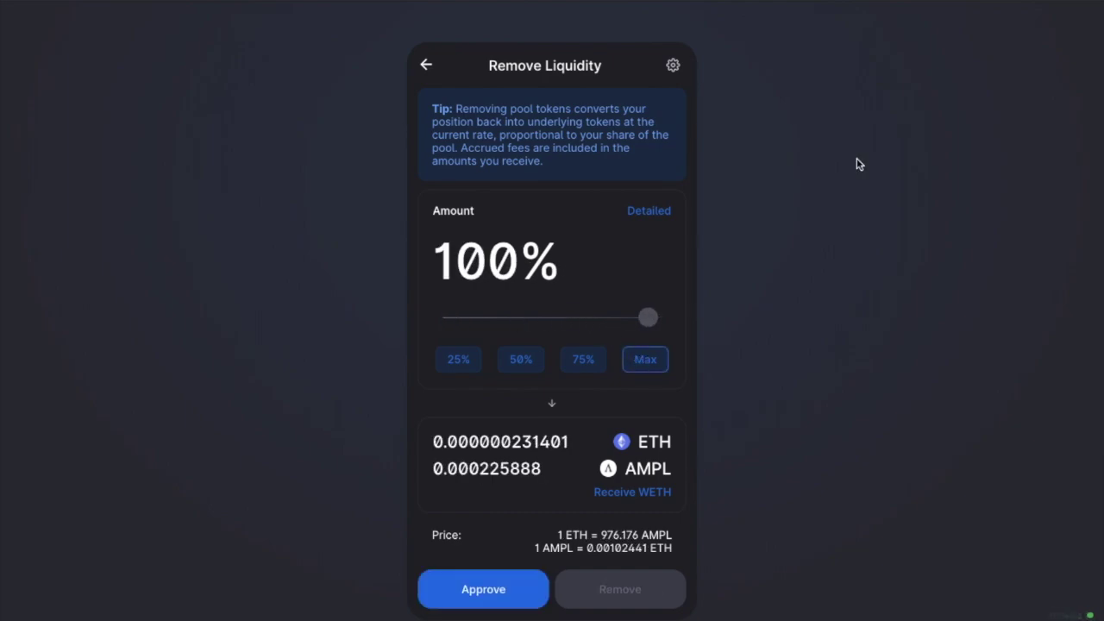
Step: Approve spending of the UNI-V2 pool tokens, checking the advanced and basic gas options, and submit the liquidity removal
left_click(483, 591)
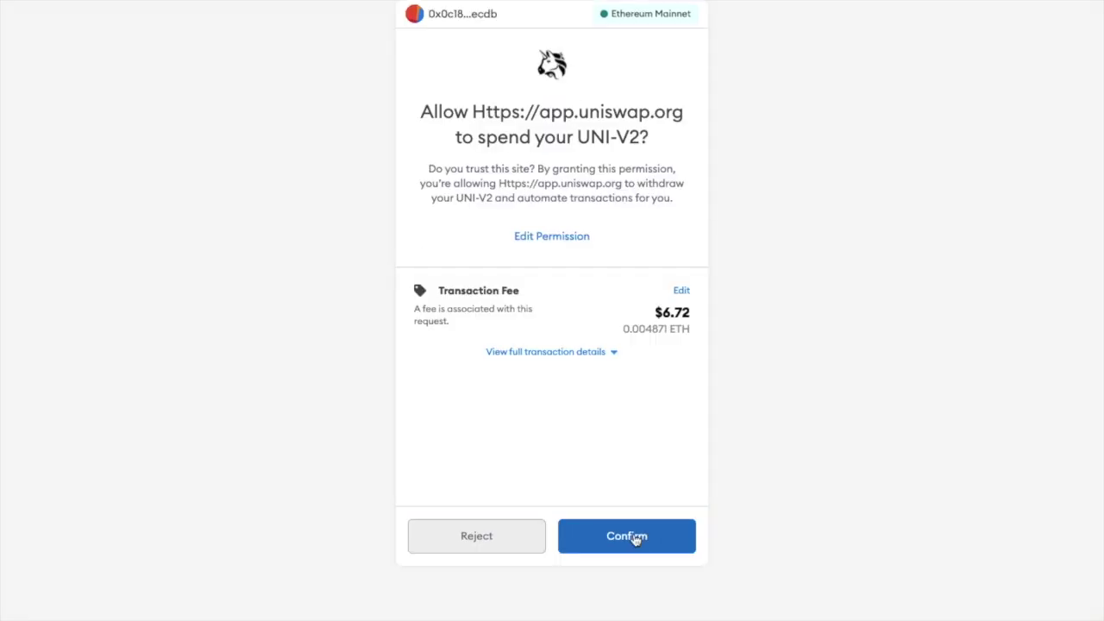
left_click(680, 291)
left_click(622, 109)
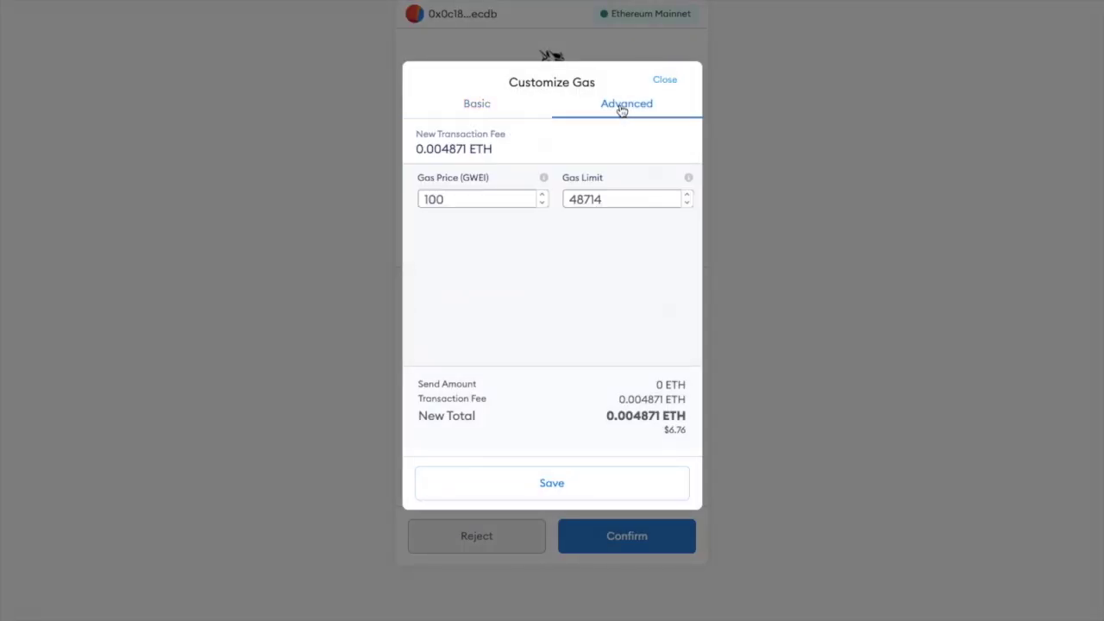
left_click(488, 111)
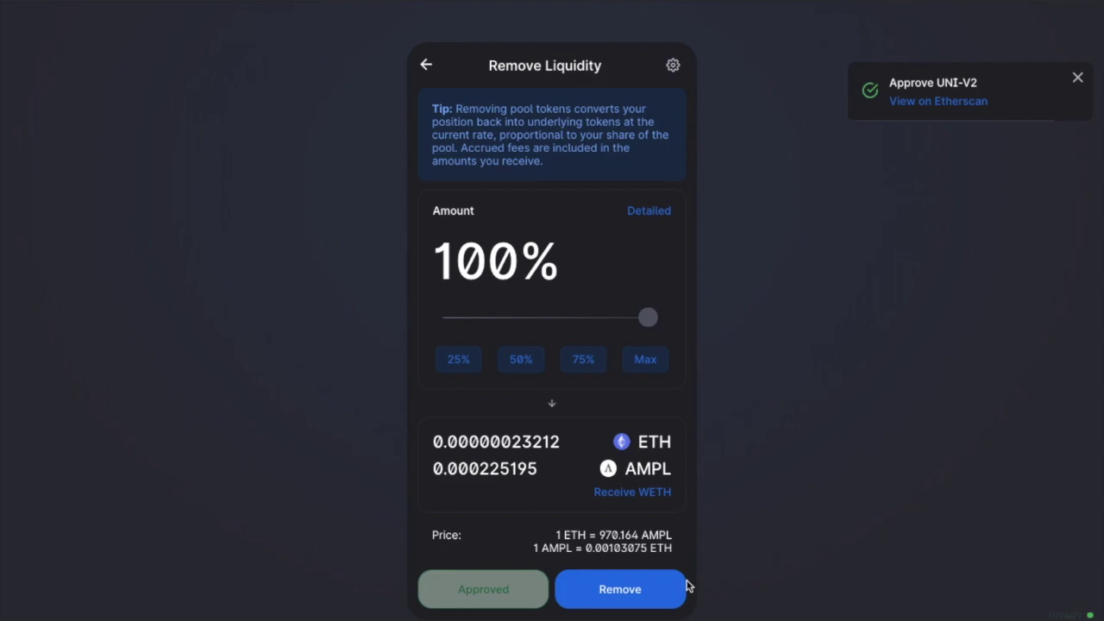
left_click(639, 595)
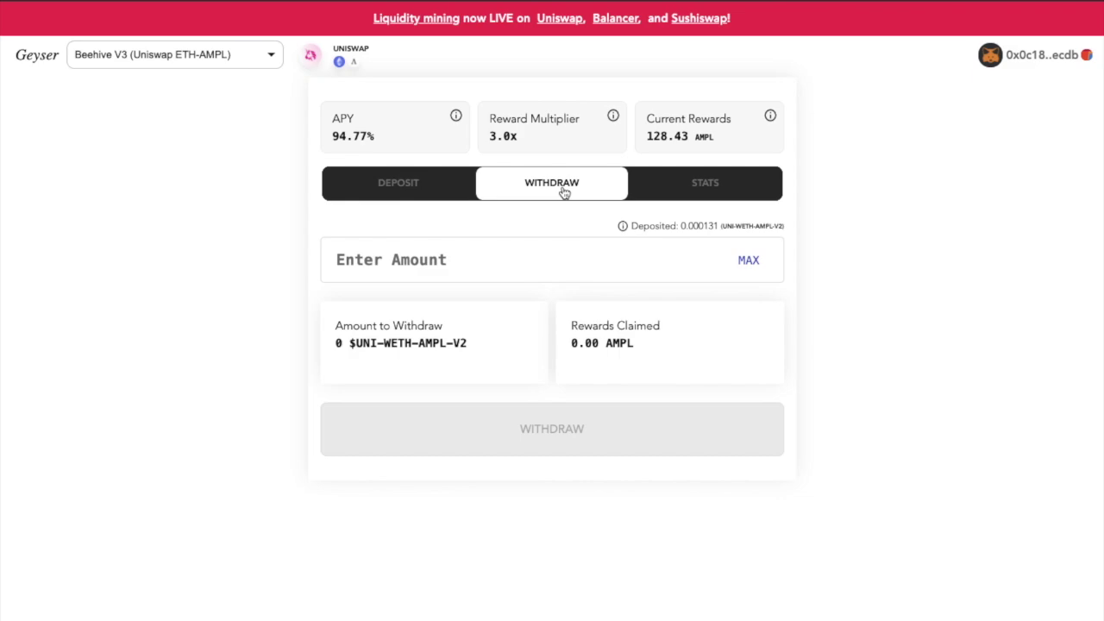
Step: In Geyser, withdraw the maximum deposit from Beehive V3 (Uniswap ETH-AMPL) and open the unstake transaction's gas fee for editing
left_click(748, 260)
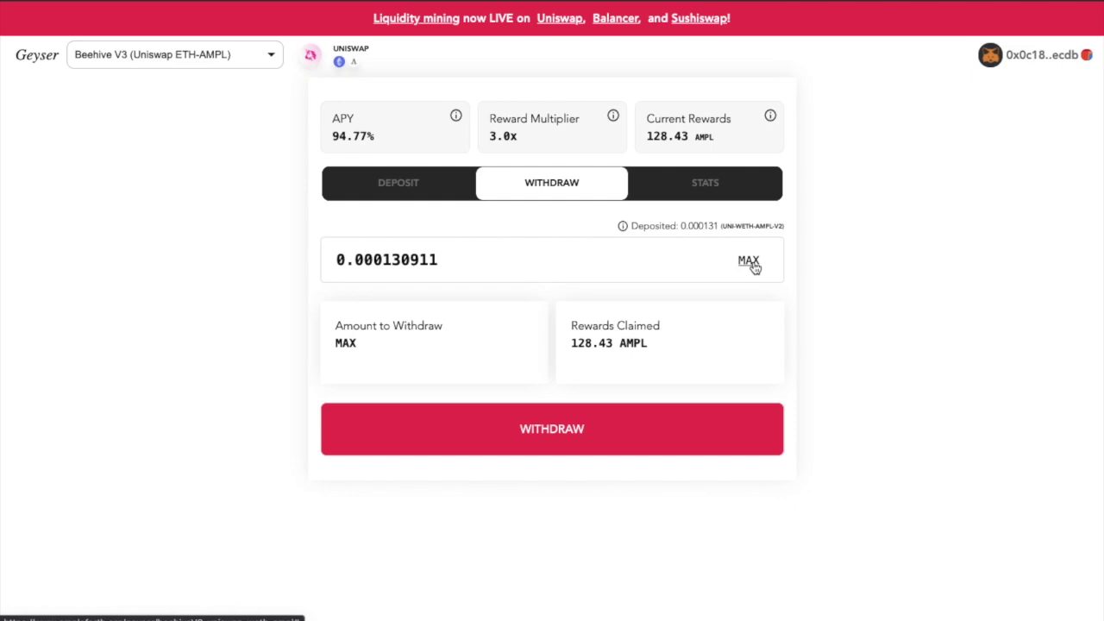
left_click(576, 431)
left_click(629, 444)
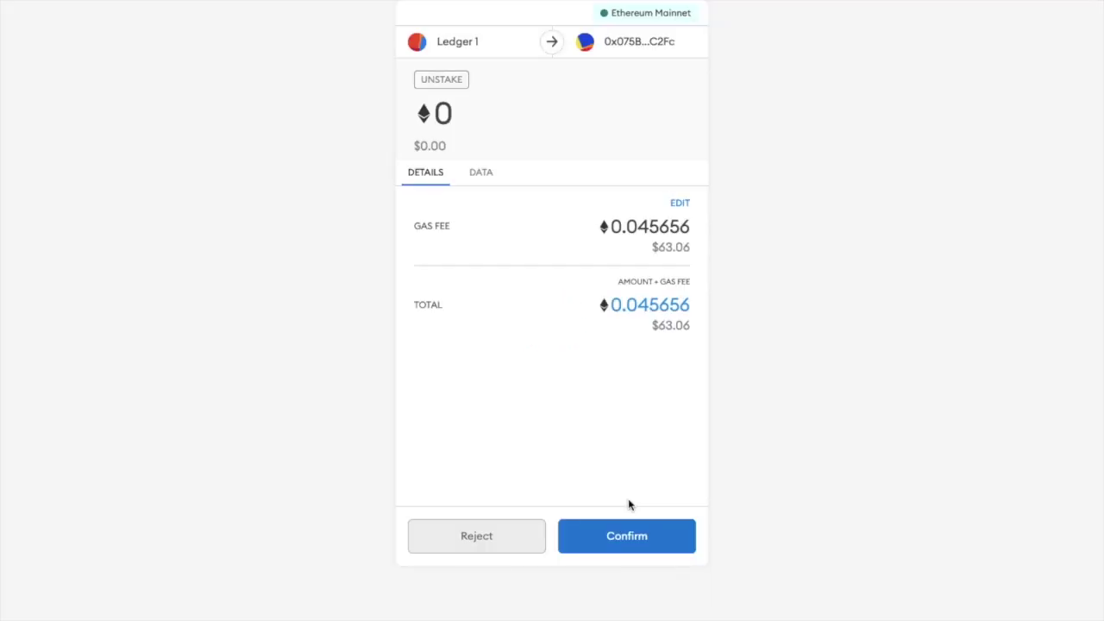
left_click(678, 204)
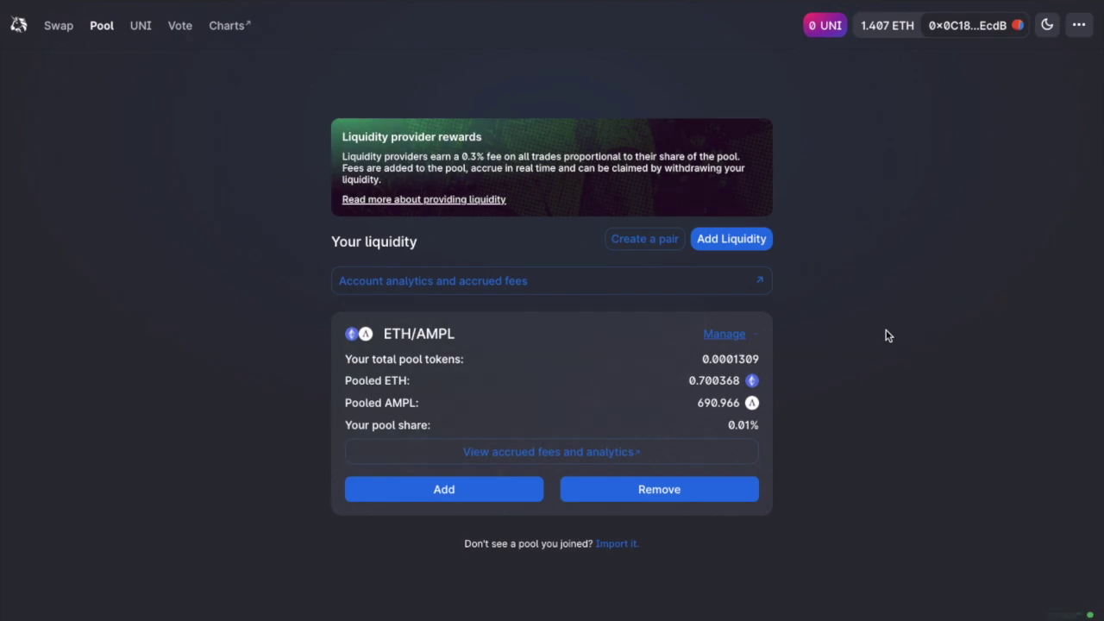
Step: Switch to Uniswap, remove 100% of the ETH/AMPL liquidity and confirm the removal
left_click(681, 495)
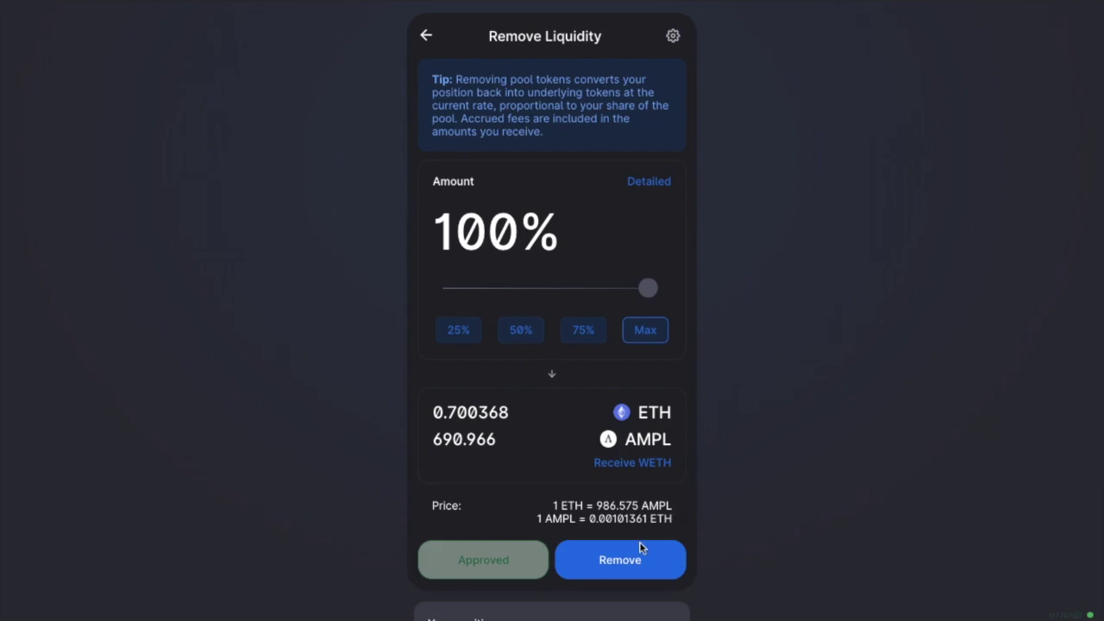
left_click(617, 561)
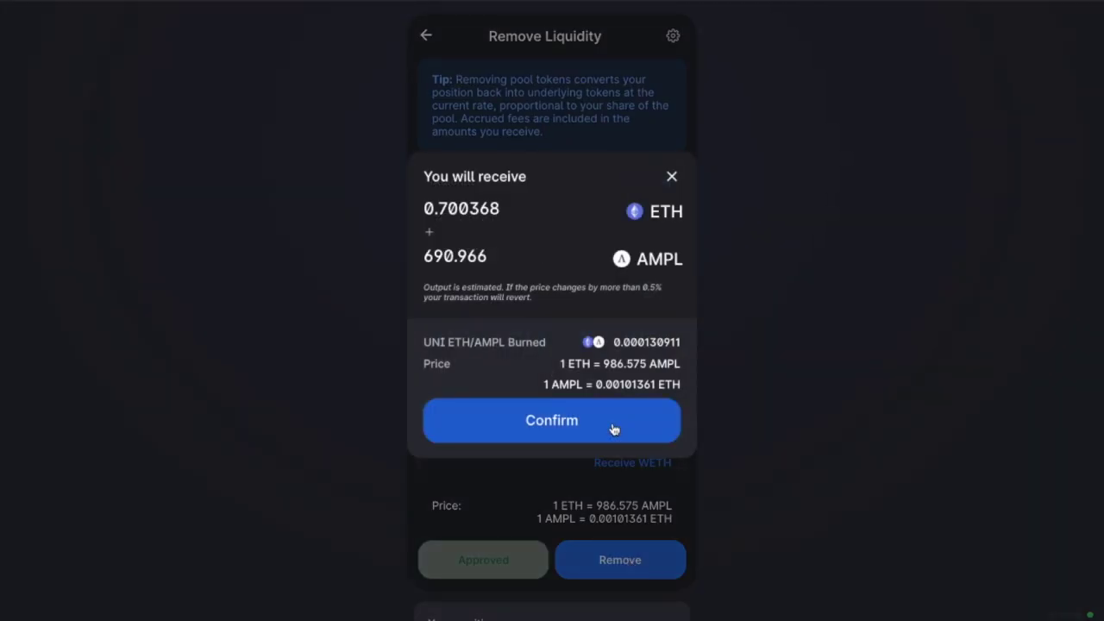
left_click(613, 430)
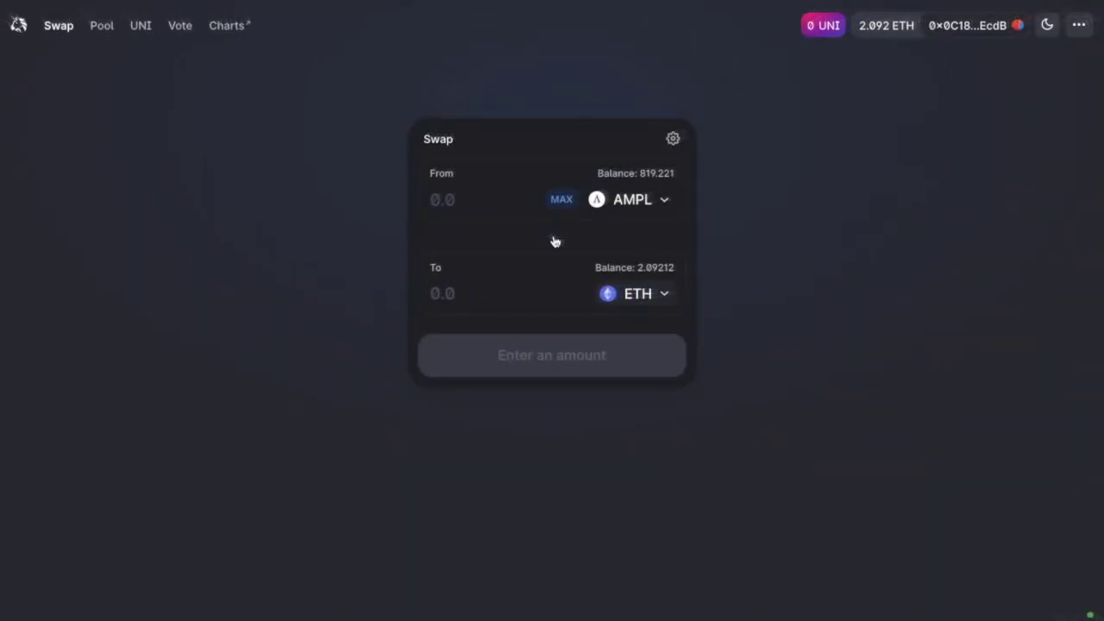
Step: Set up a swap of the maximum AMPL balance to ETH and open its confirmation summary
left_click(559, 203)
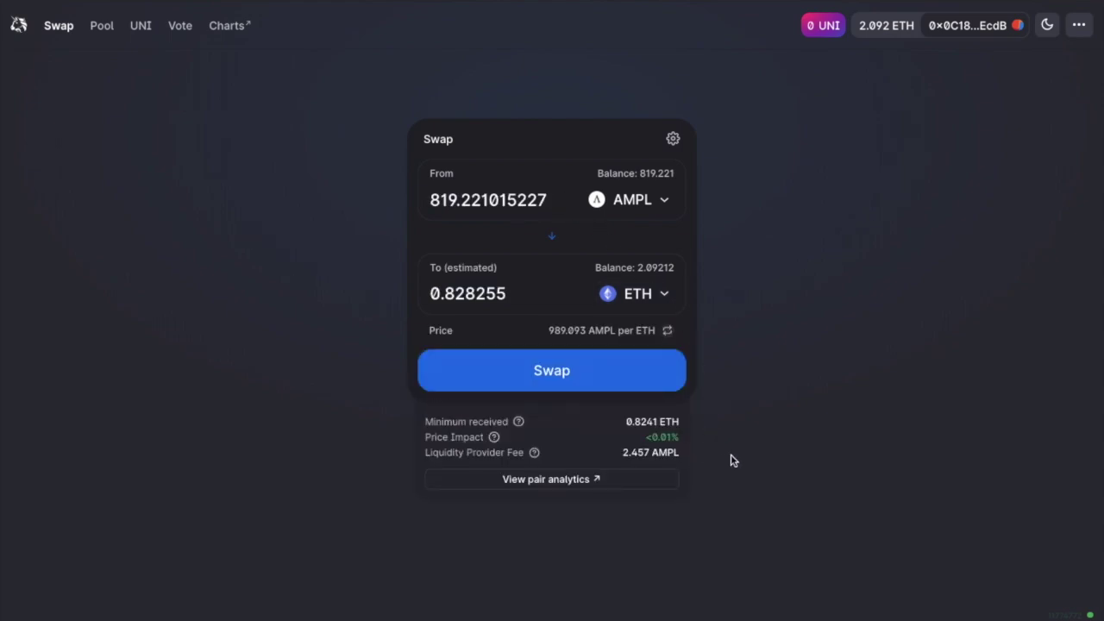
left_click(582, 386)
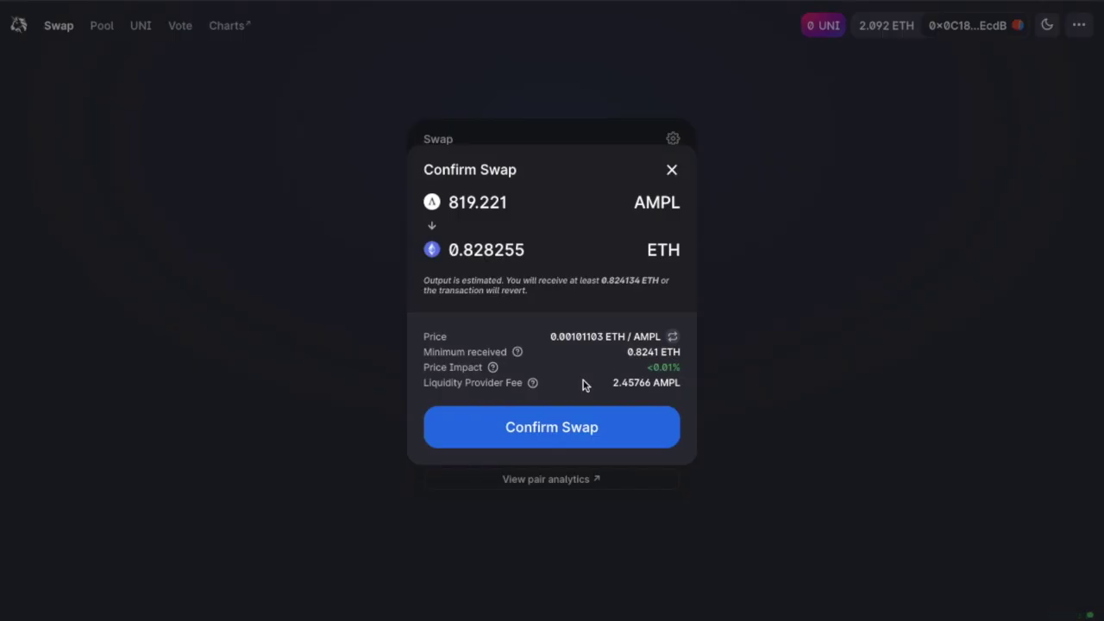